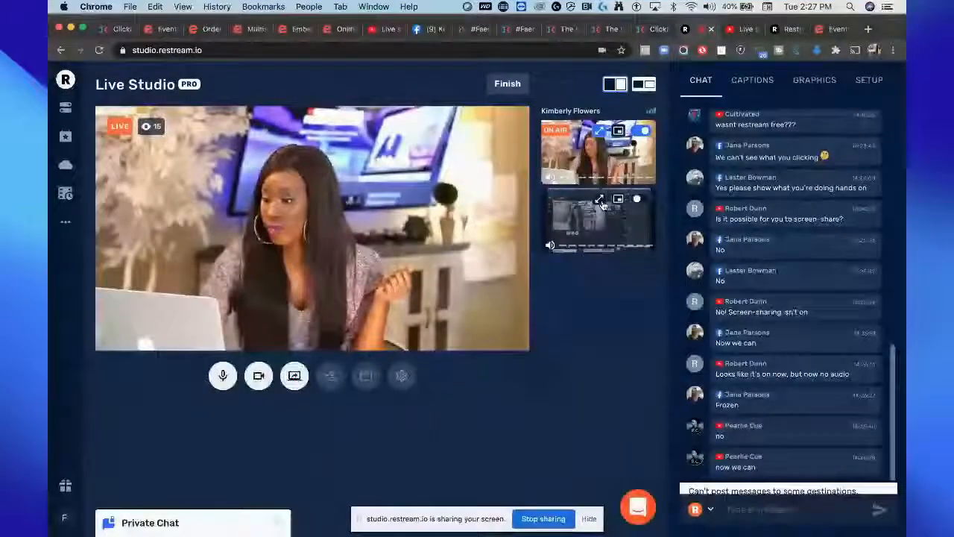
# Step: Switch to the Eventbrite tab and start creating a new event
pyautogui.click(603, 205)
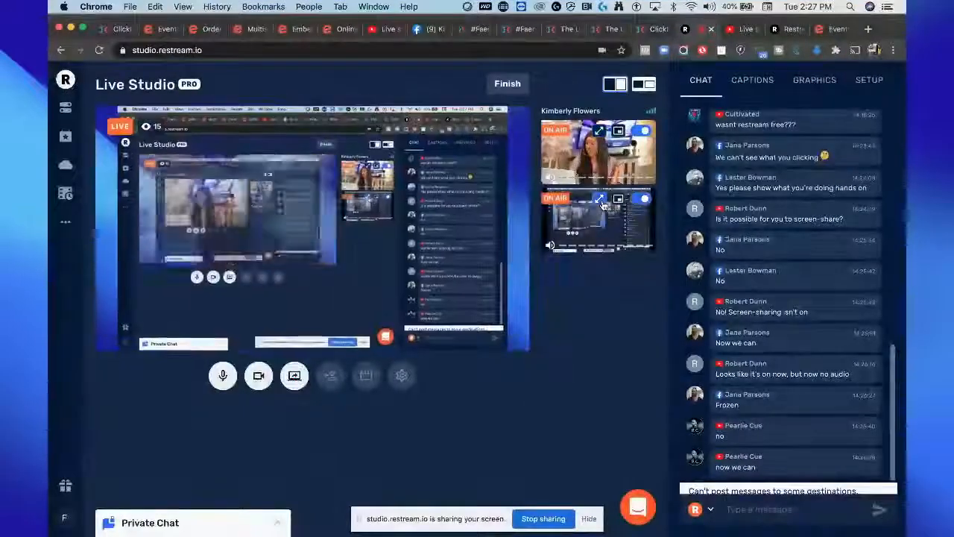
pyautogui.click(789, 29)
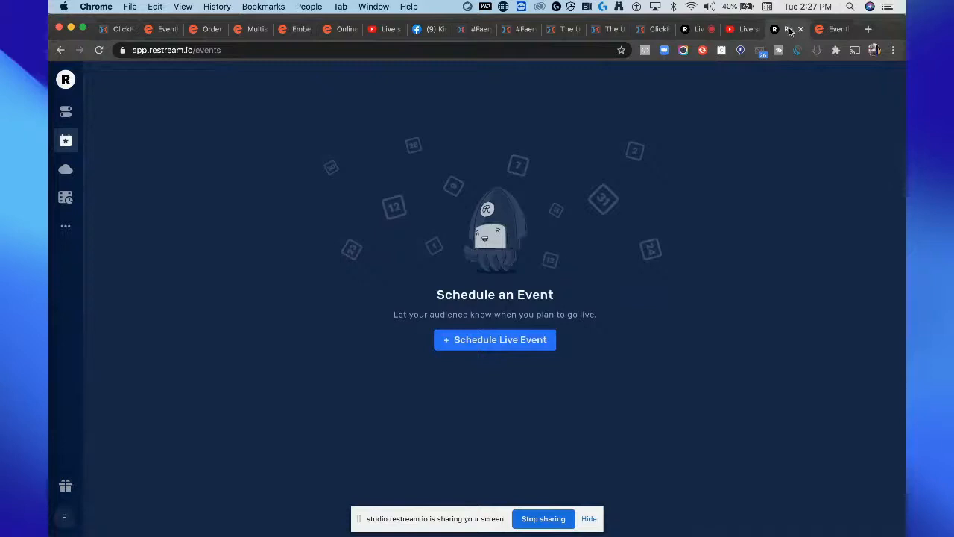
pyautogui.click(831, 29)
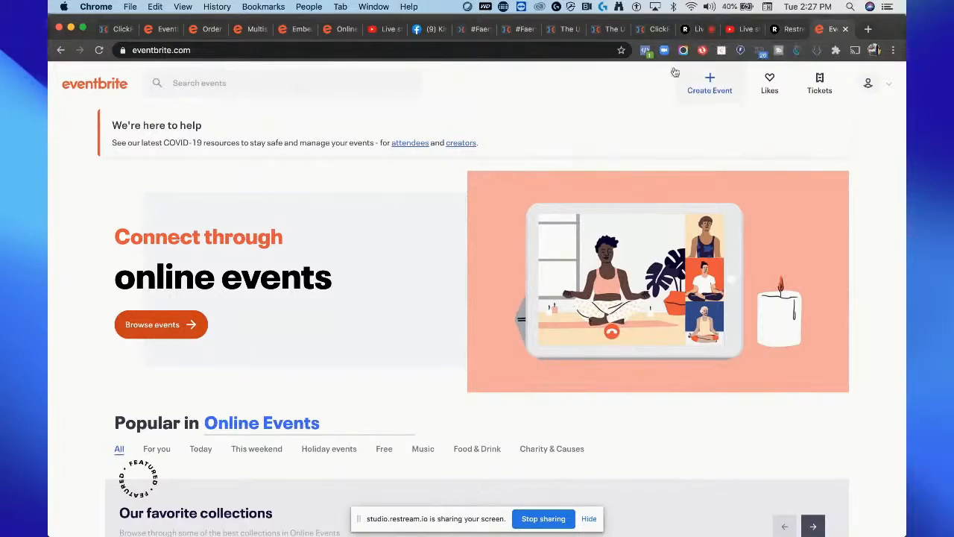
pyautogui.scroll(-15, 415, 216)
pyautogui.scroll(15, 415, 217)
pyautogui.click(706, 88)
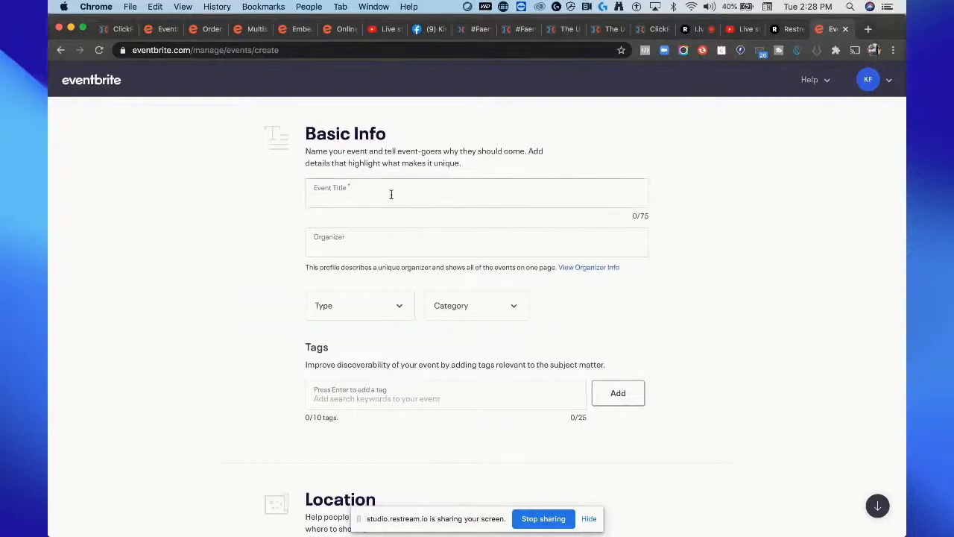
# Step: Enter test event as the event title
pyautogui.click(390, 195)
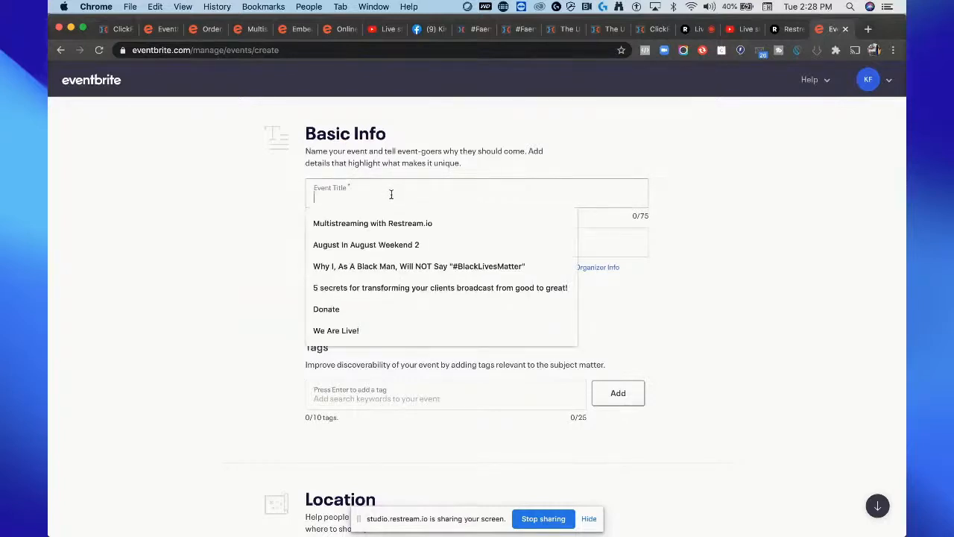
pyautogui.write('ji')
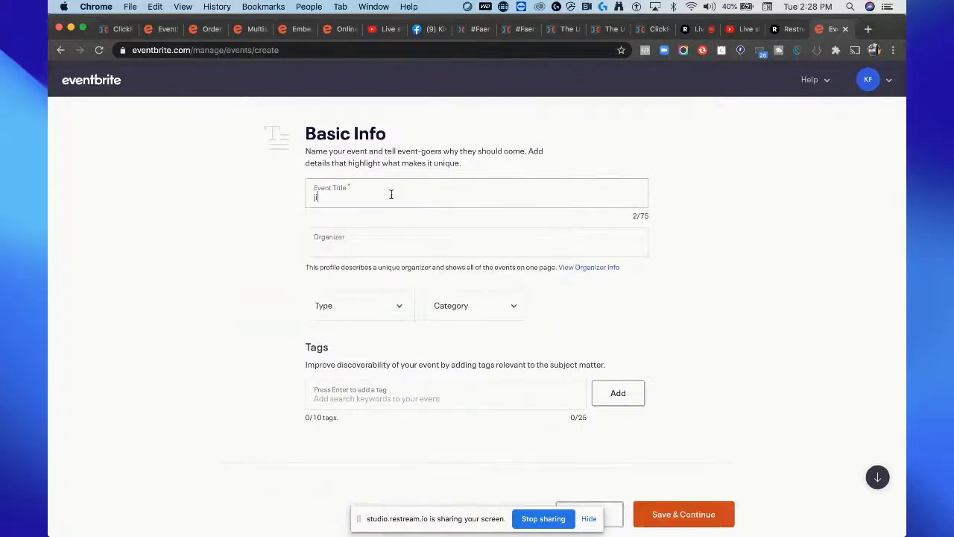
pyautogui.press('BackSpace')
pyautogui.press('BackSpace')
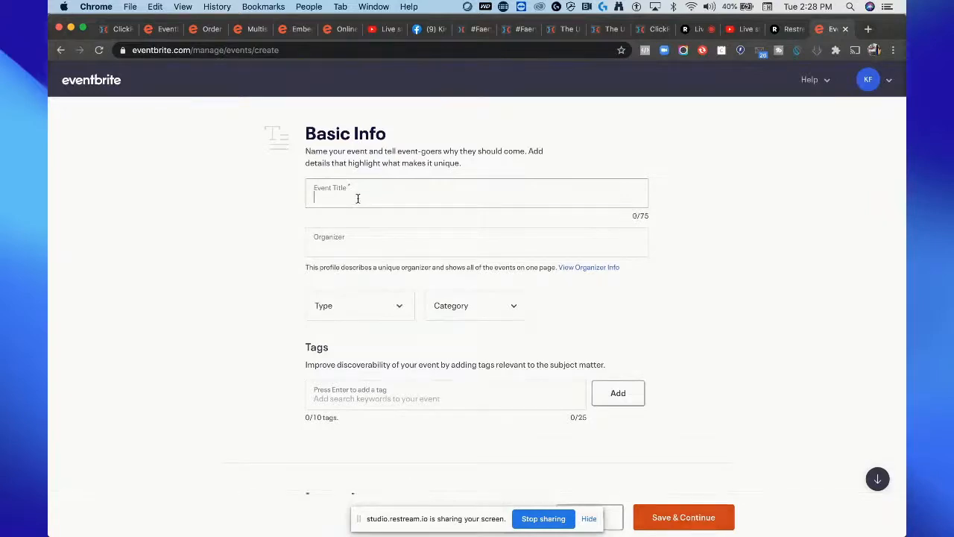
pyautogui.write('test event')
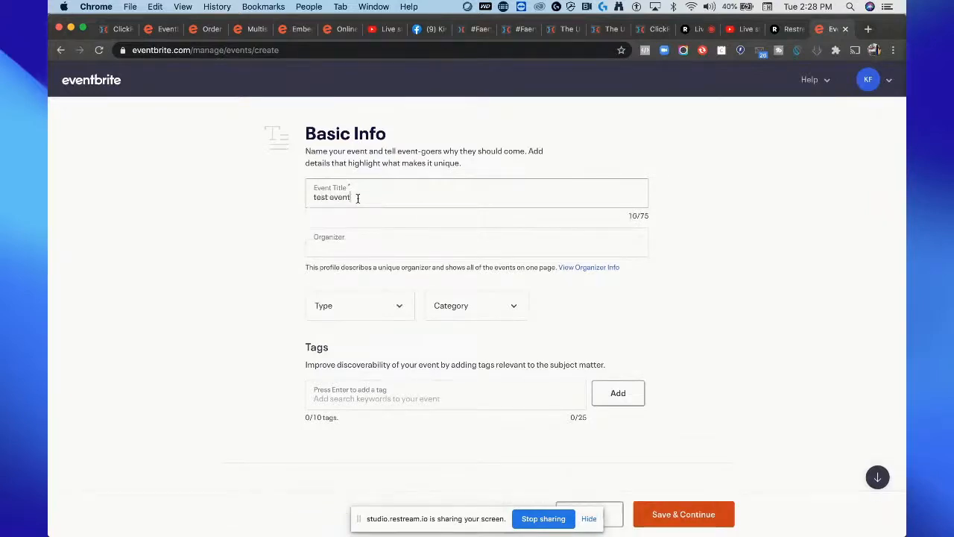
# Step: Enter restream studio as the event organizer
pyautogui.click(341, 245)
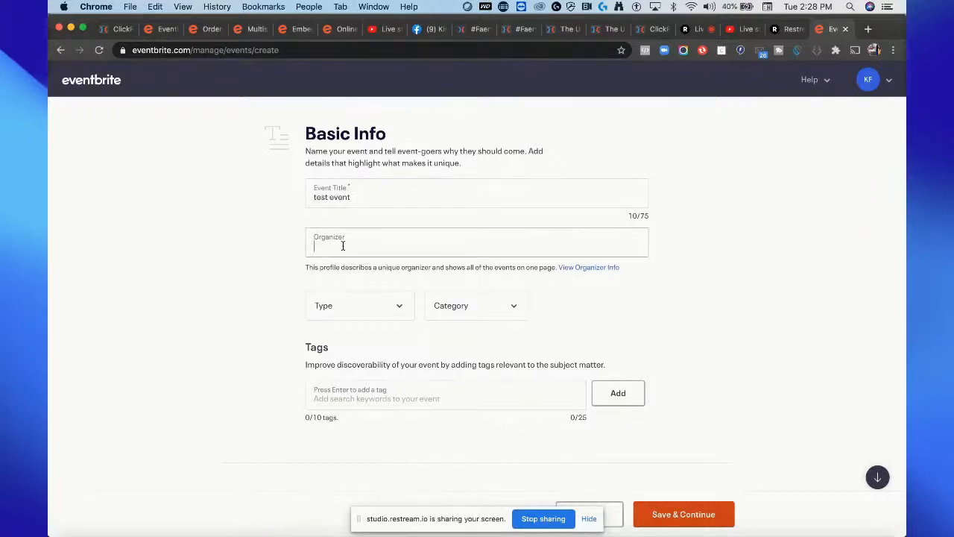
pyautogui.write('restream')
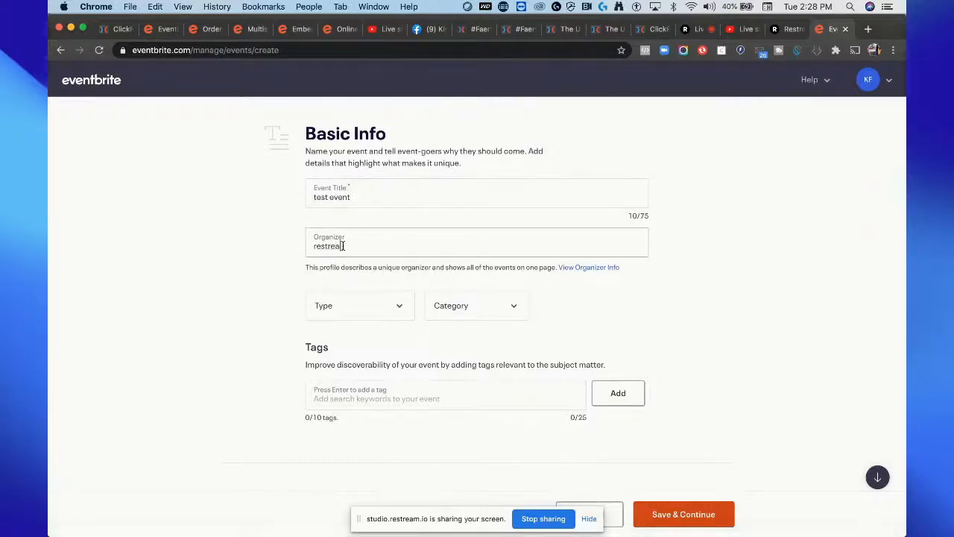
pyautogui.write(' studio')
# Step: Set the event type to Seminar or Talk
pyautogui.click(407, 313)
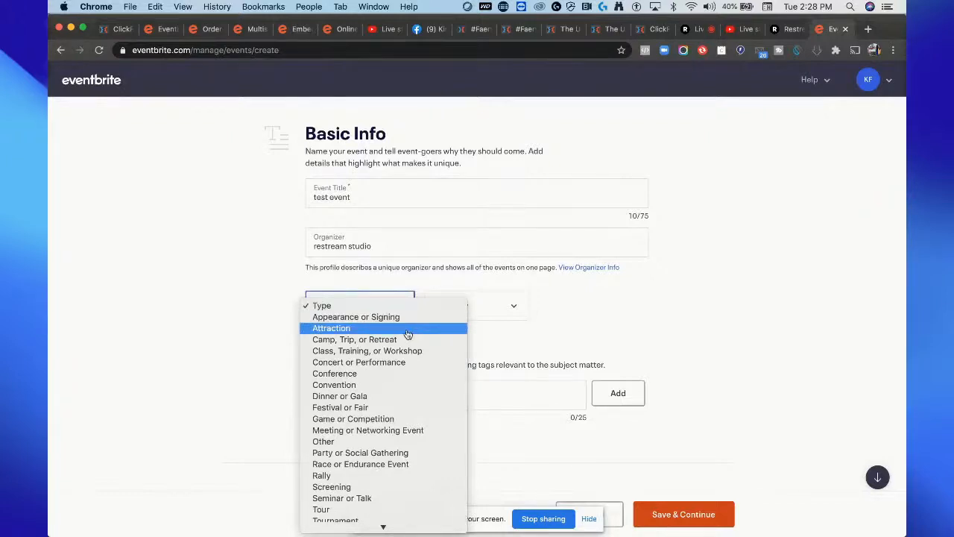
pyautogui.click(410, 429)
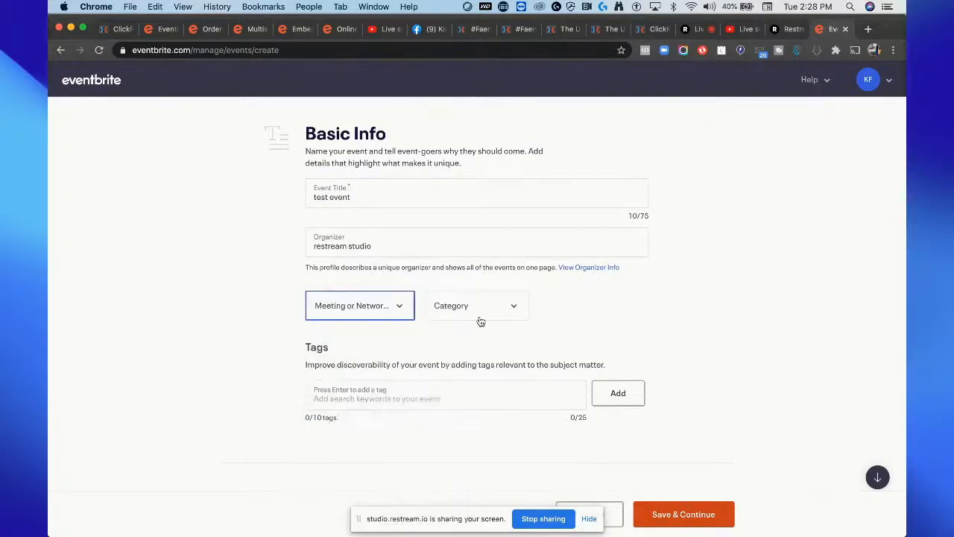
pyautogui.click(401, 307)
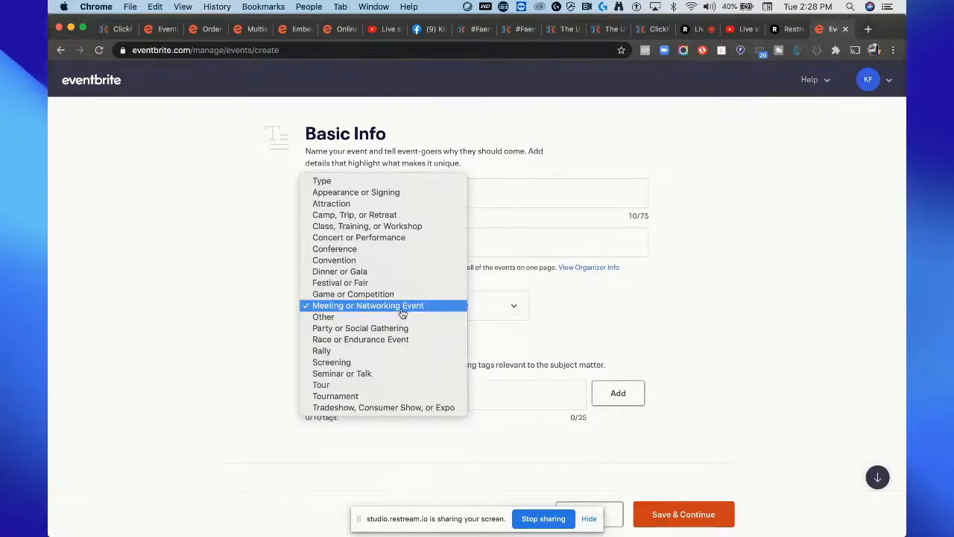
pyautogui.click(395, 374)
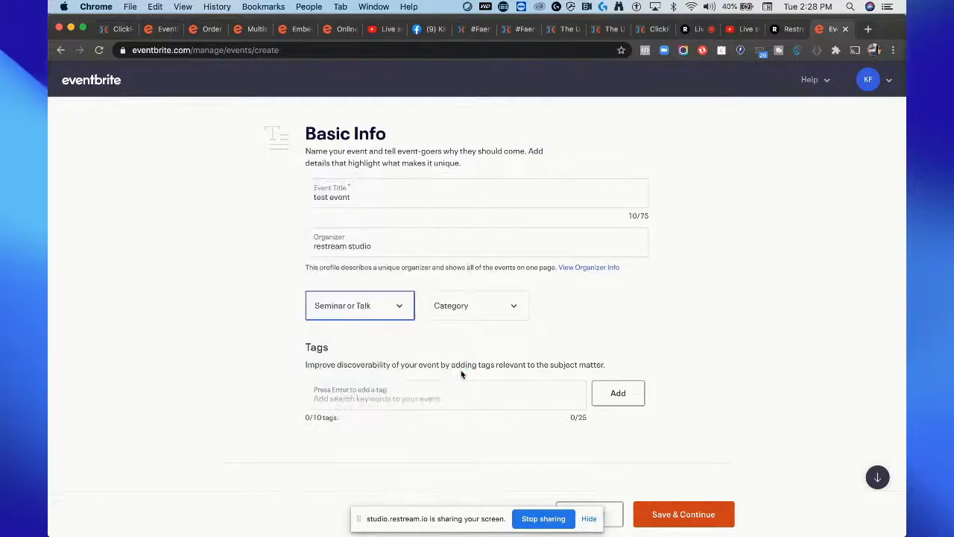
# Step: Try to add restream events summit as a tag and save the basic info
pyautogui.click(525, 391)
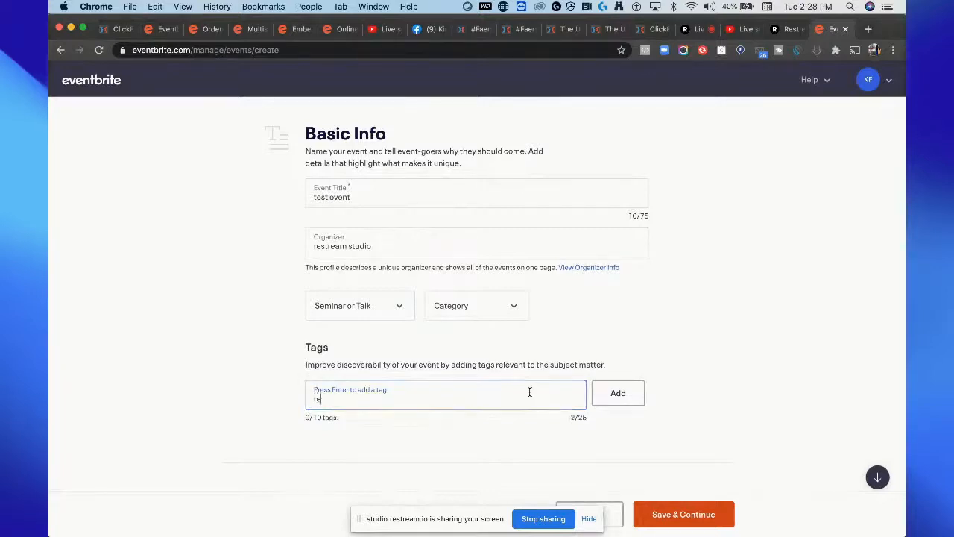
pyautogui.write('restream events, ')
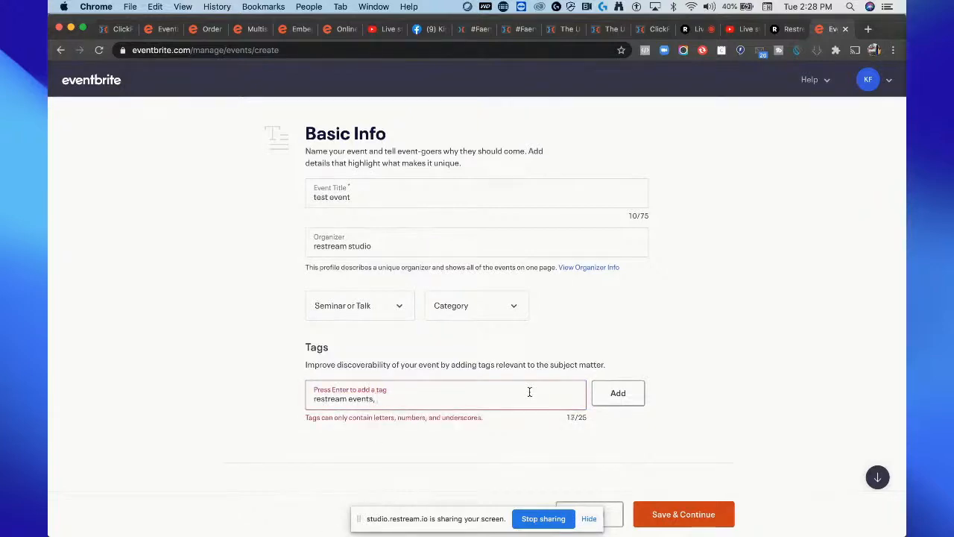
pyautogui.write('summit,')
pyautogui.click(407, 398)
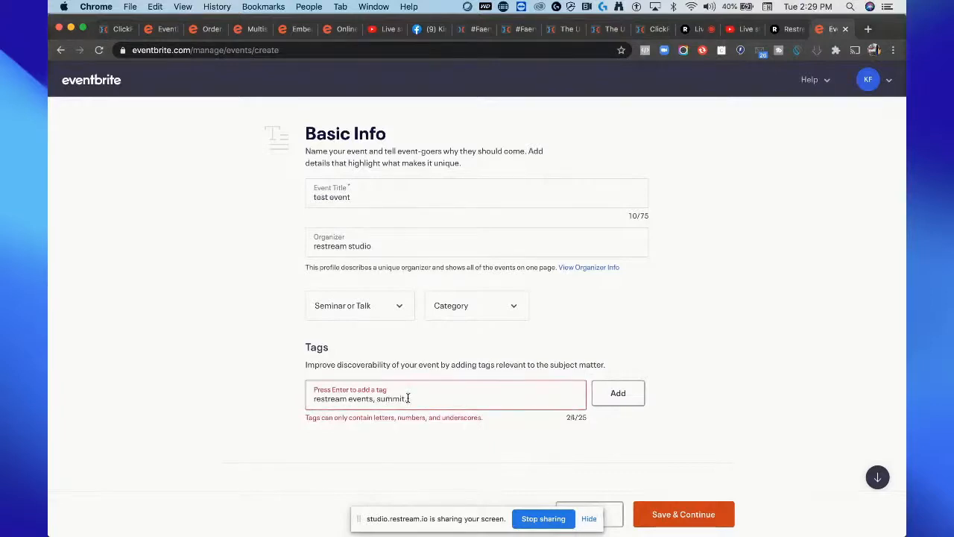
pyautogui.press('BackSpace')
pyautogui.press('BackSpace')
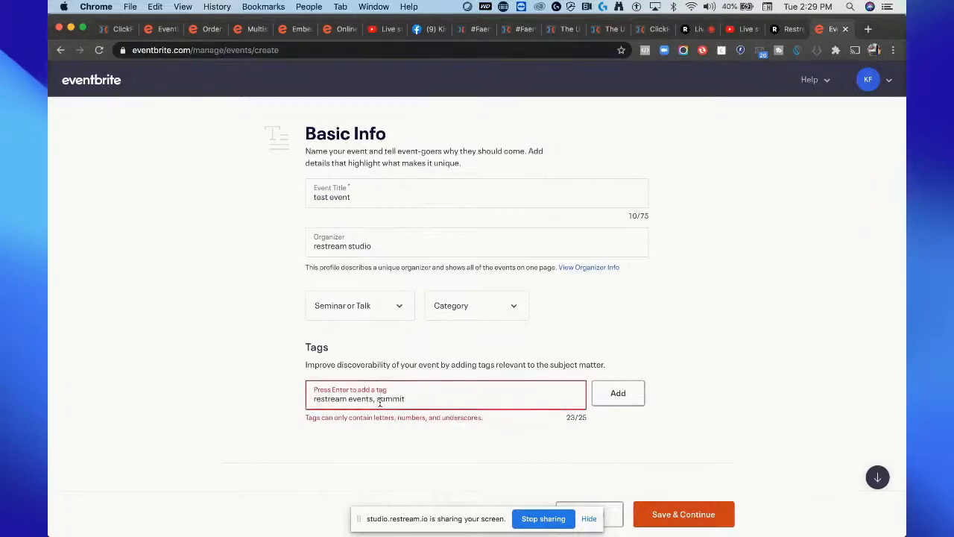
pyautogui.click(381, 400)
pyautogui.press('BackSpace')
pyautogui.press('BackSpace')
pyautogui.press('BackSpace')
pyautogui.write('s')
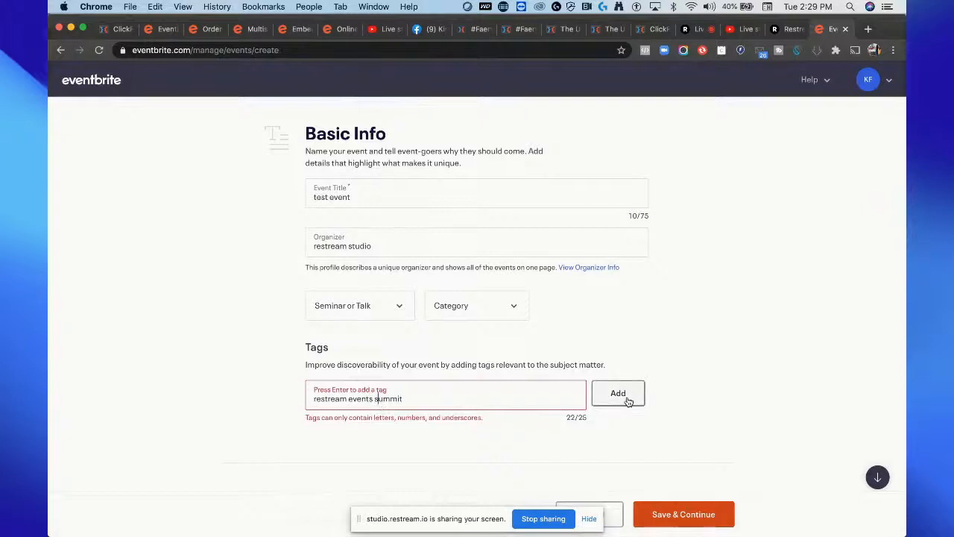
pyautogui.click(690, 522)
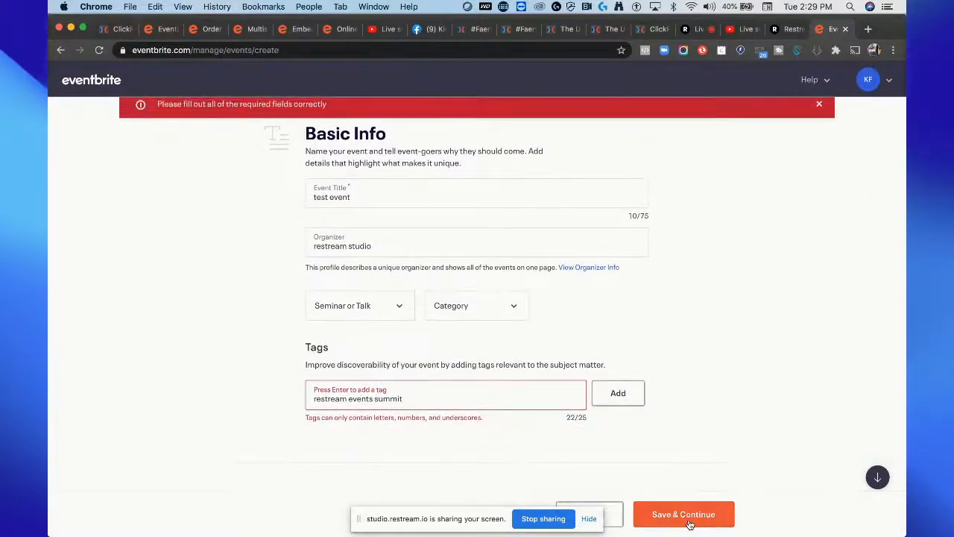
pyautogui.click(619, 392)
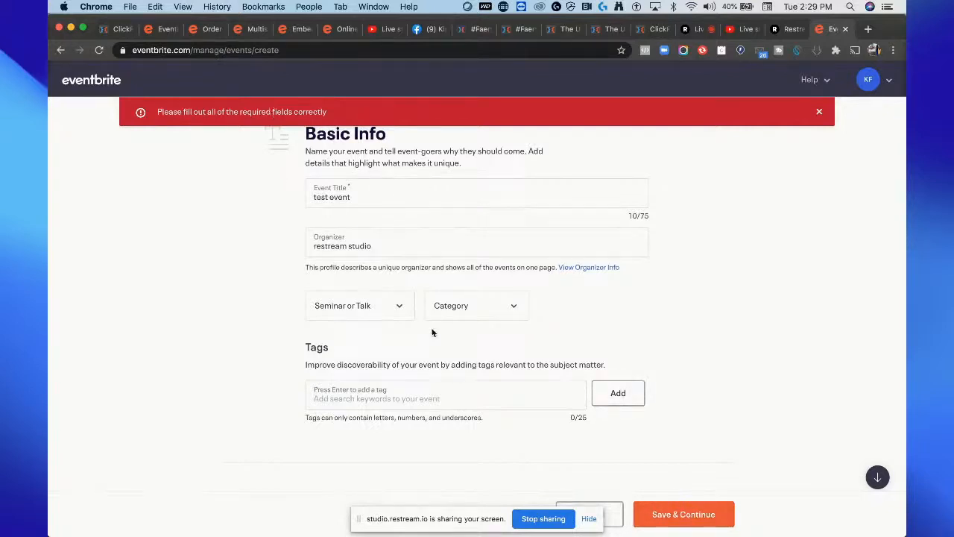
# Step: Scroll through the form to check which required fields still need filling
pyautogui.click(369, 198)
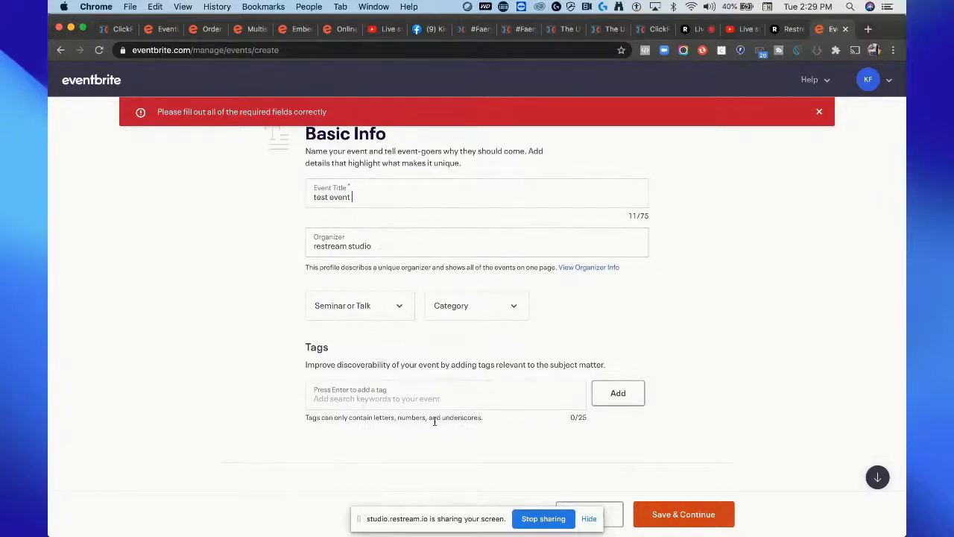
pyautogui.scroll(-6, 435, 420)
pyautogui.scroll(3, 435, 420)
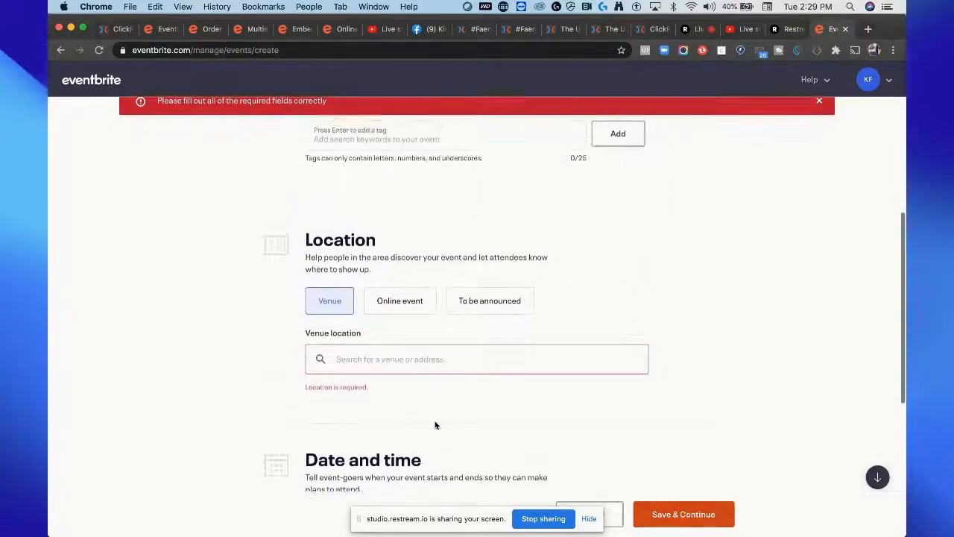
pyautogui.scroll(1, 436, 425)
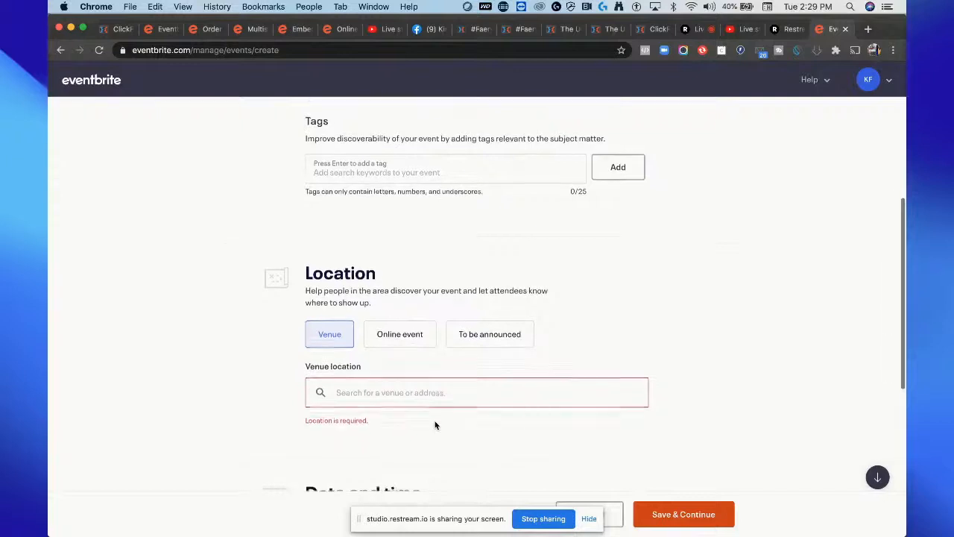
pyautogui.scroll(2, 436, 425)
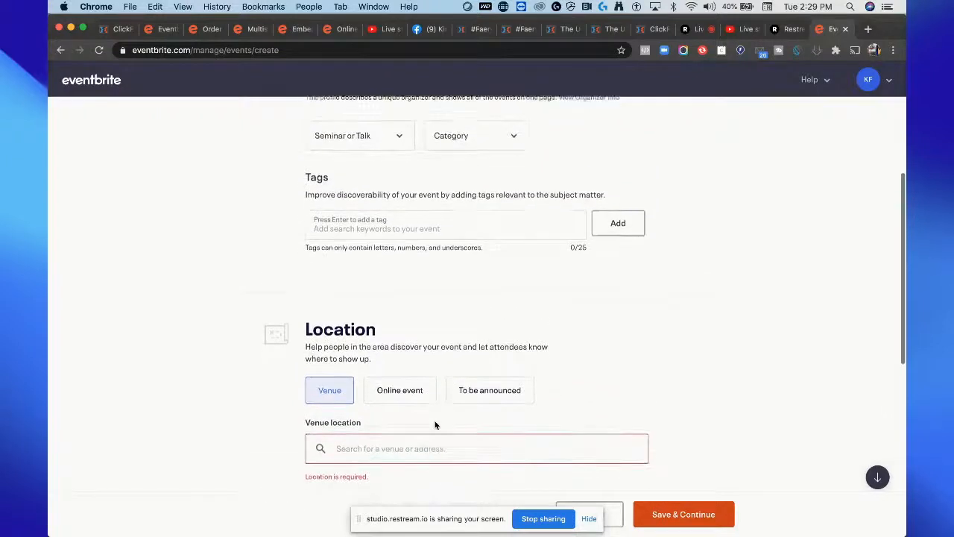
pyautogui.scroll(-3, 435, 425)
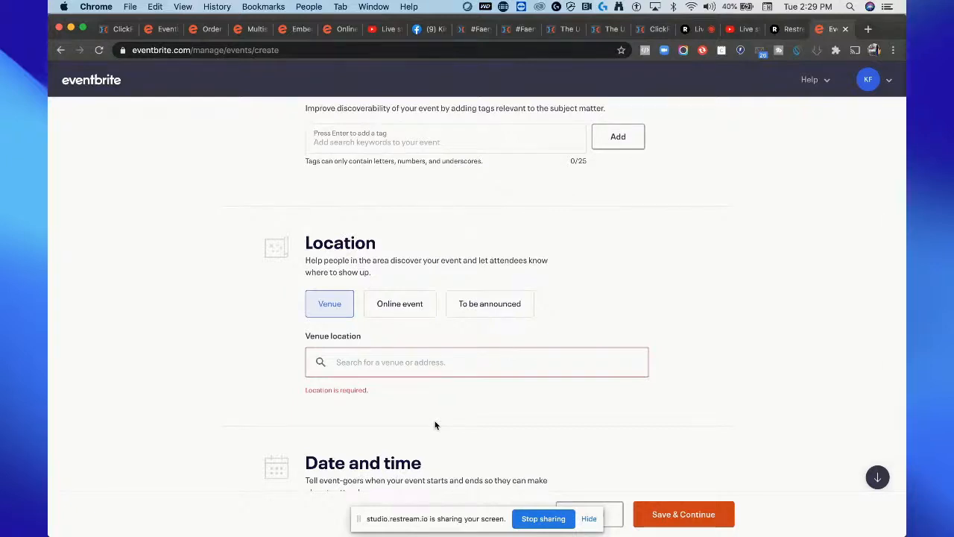
# Step: Set the event location to Online event
pyautogui.click(403, 305)
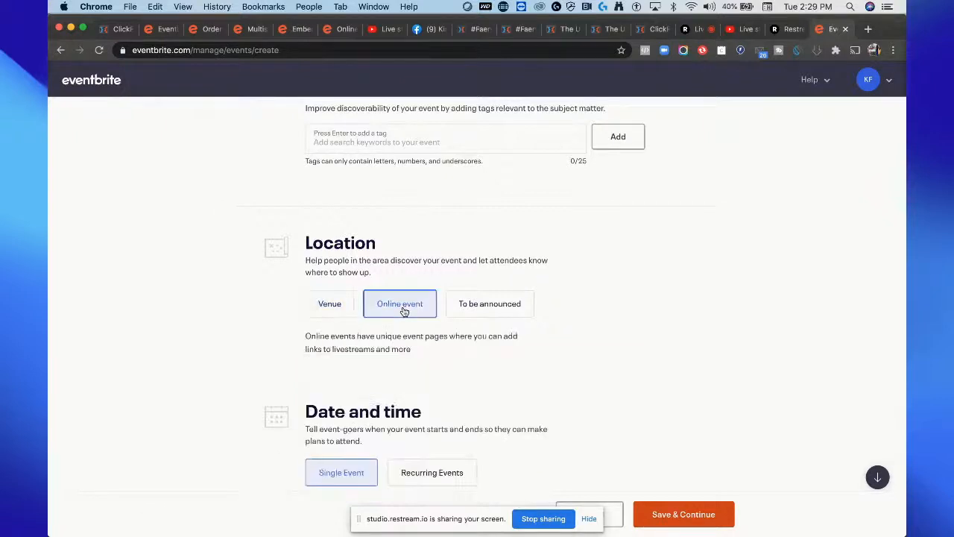
pyautogui.scroll(-5, 574, 389)
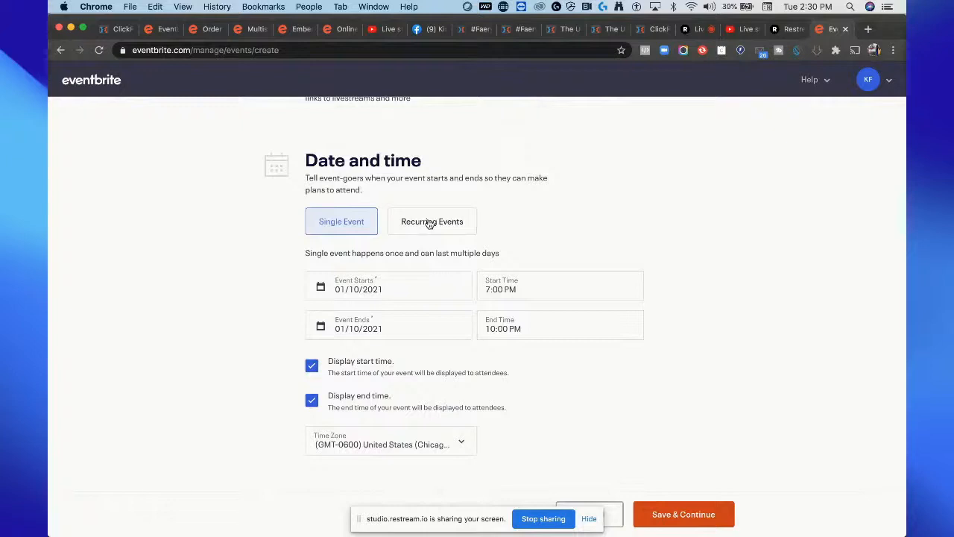
# Step: Set the event to start on 01/04/2021 at 2:30 PM
pyautogui.click(397, 289)
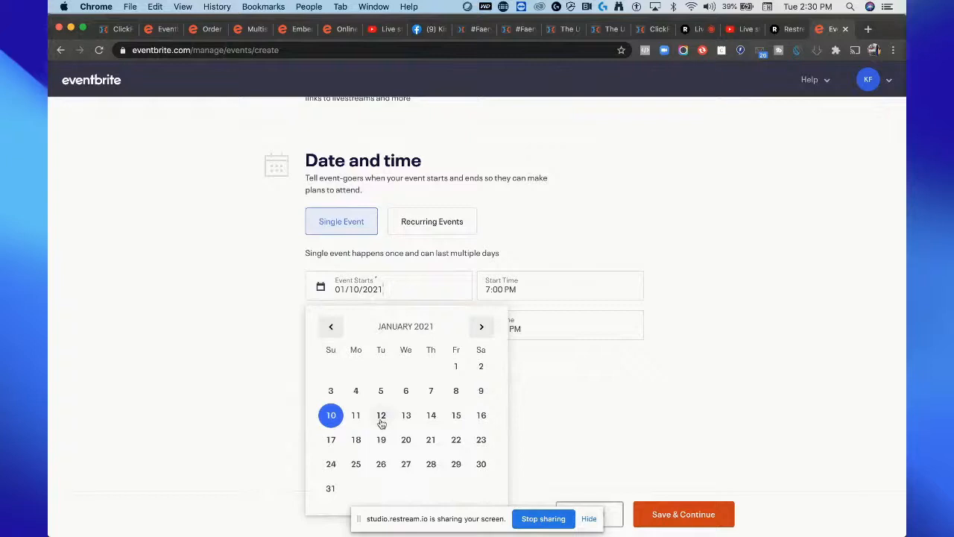
pyautogui.click(360, 394)
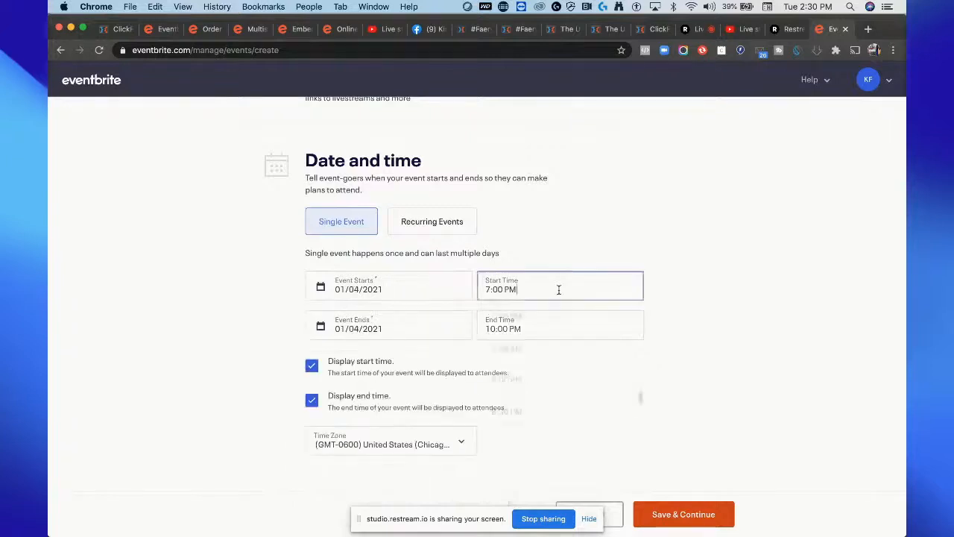
pyautogui.click(559, 290)
pyautogui.click(548, 382)
pyautogui.scroll(-3, 548, 382)
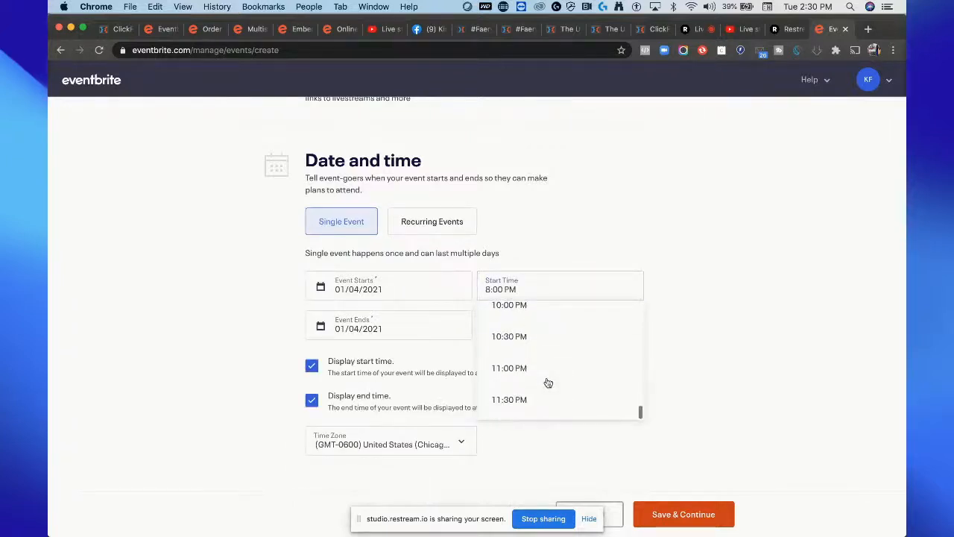
pyautogui.click(546, 380)
pyautogui.scroll(10, 545, 332)
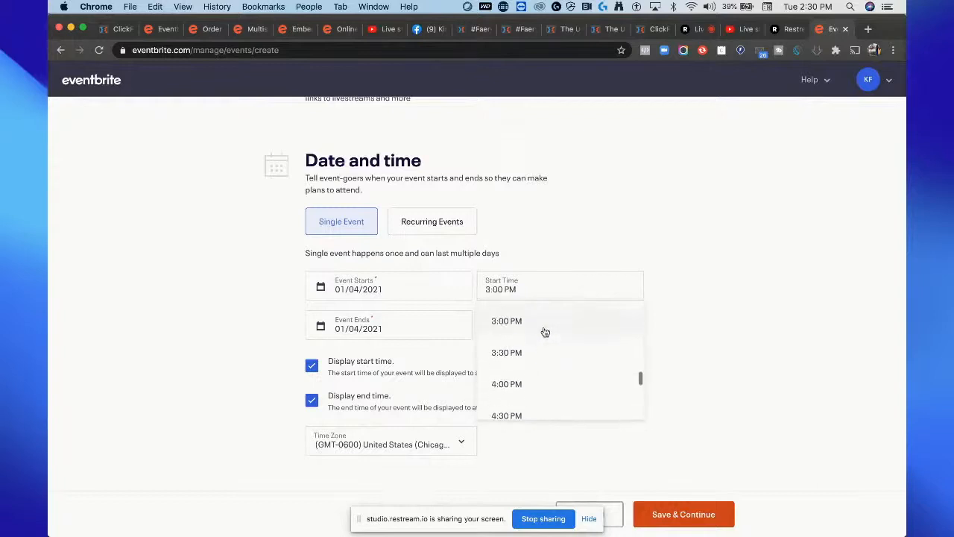
pyautogui.click(526, 392)
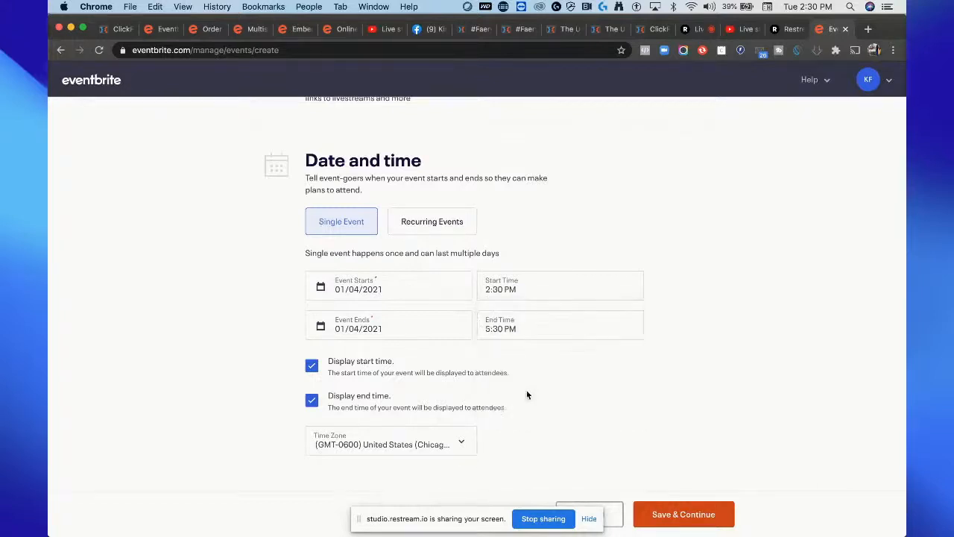
# Step: Review the event end date and time fields, then save the basic info and continue to the details page
pyautogui.click(427, 332)
pyautogui.click(533, 324)
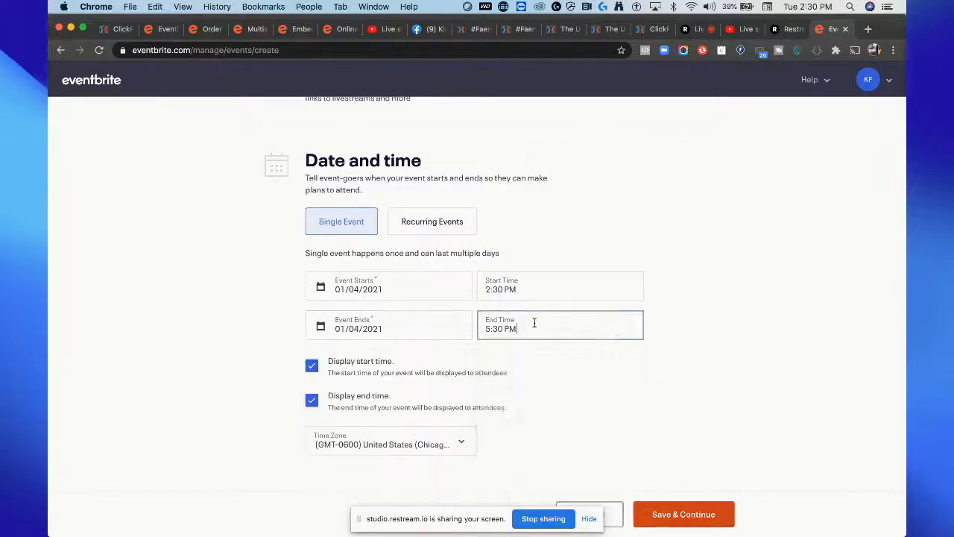
pyautogui.click(755, 303)
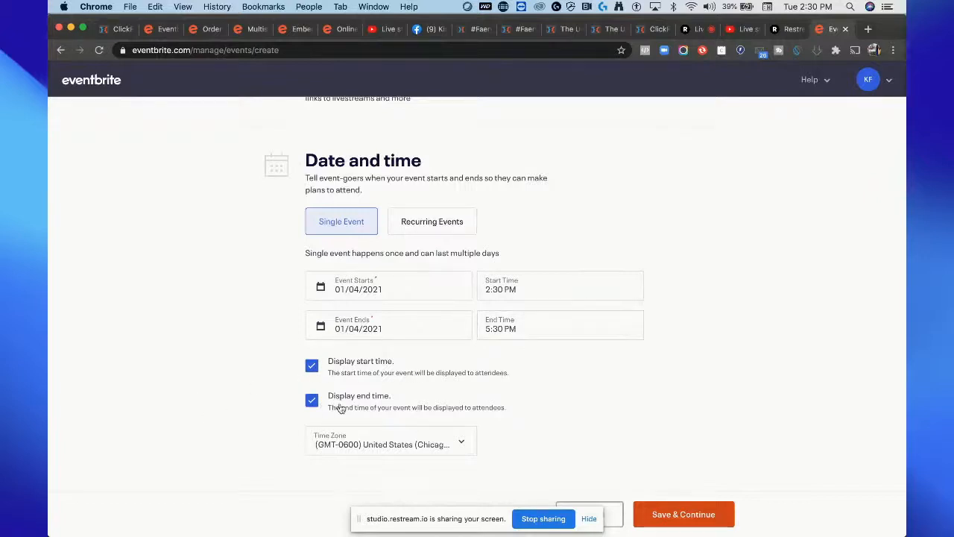
pyautogui.click(697, 512)
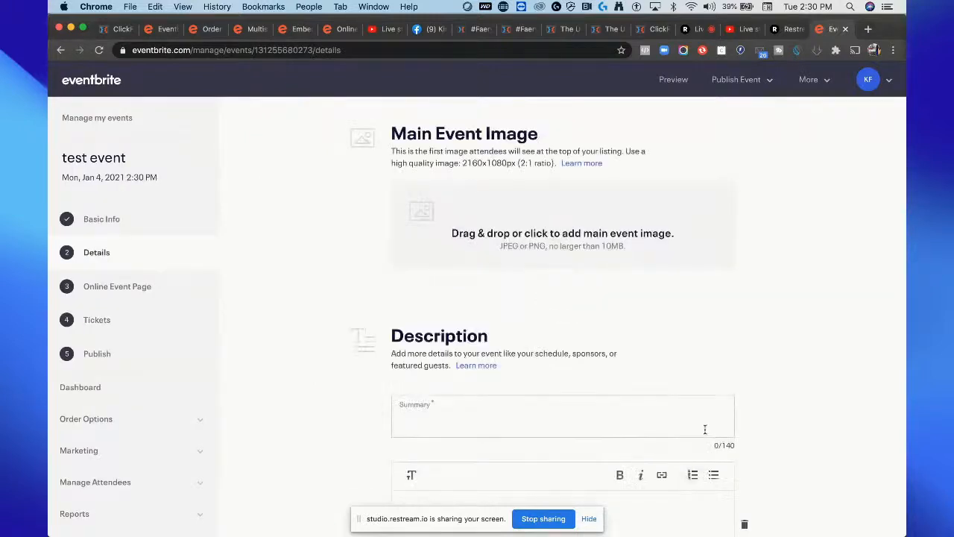
# Step: Upload an image from the Downloads folder as the main event image and save its crop
pyautogui.scroll(-3, 704, 429)
pyautogui.scroll(3, 705, 430)
pyautogui.click(595, 219)
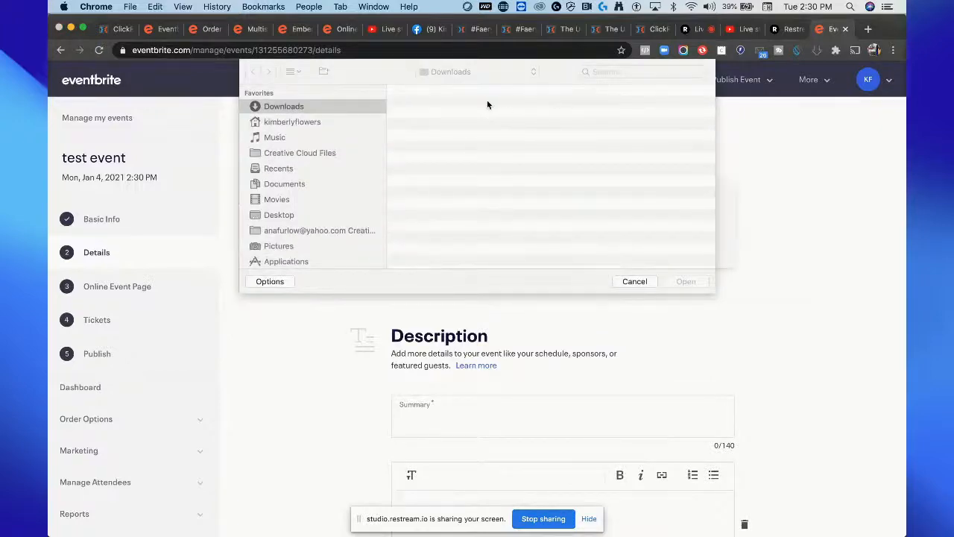
pyautogui.click(470, 106)
pyautogui.click(686, 282)
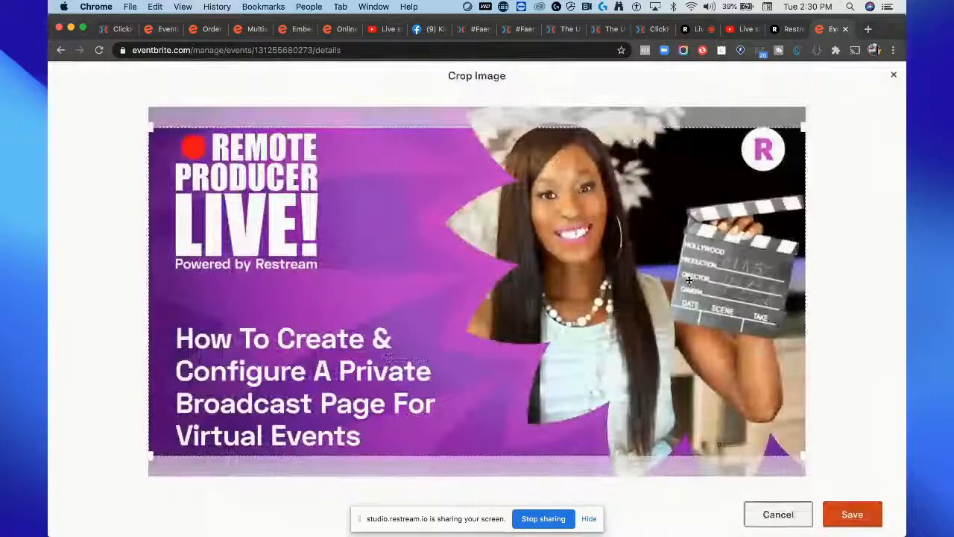
pyautogui.click(851, 525)
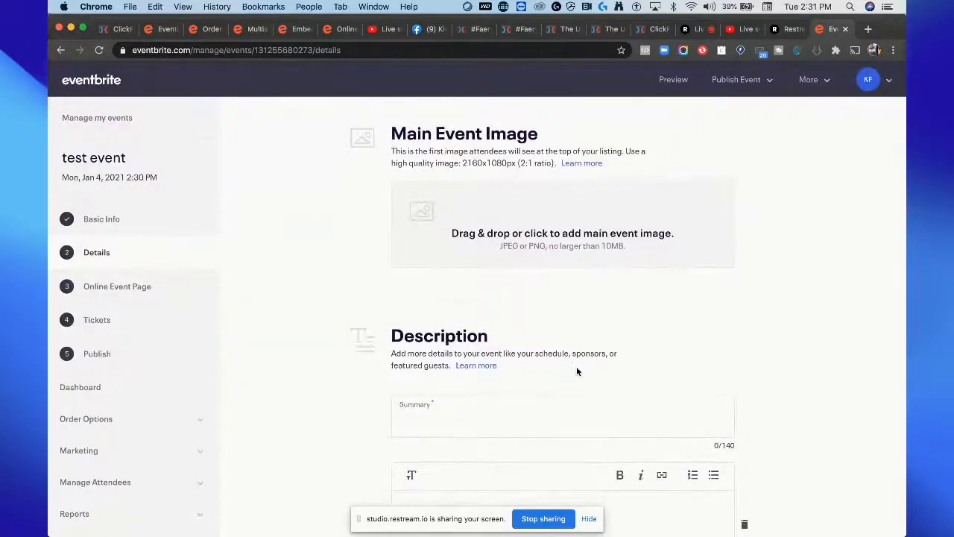
# Step: Open the event summary field, then switch to the Restream Live Studio tab
pyautogui.scroll(-3, 576, 366)
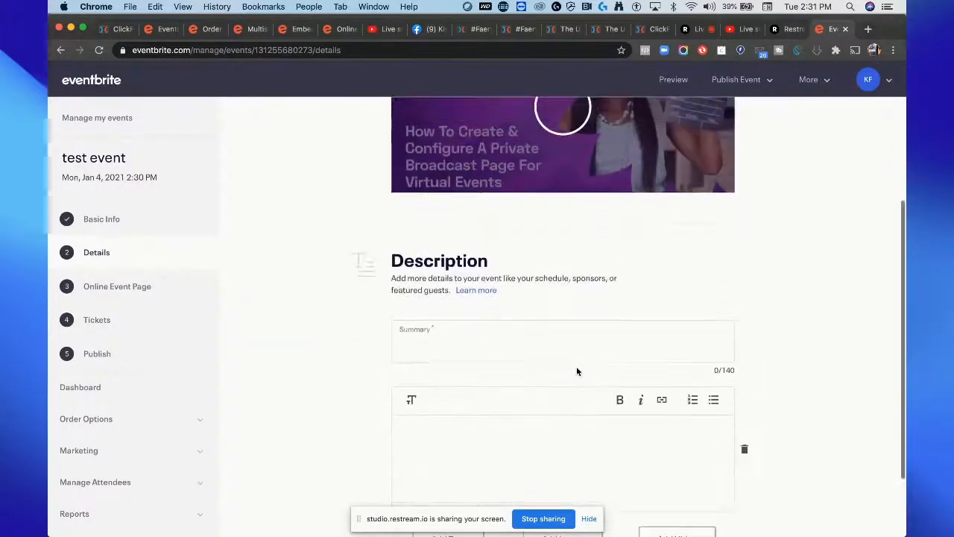
pyautogui.click(500, 346)
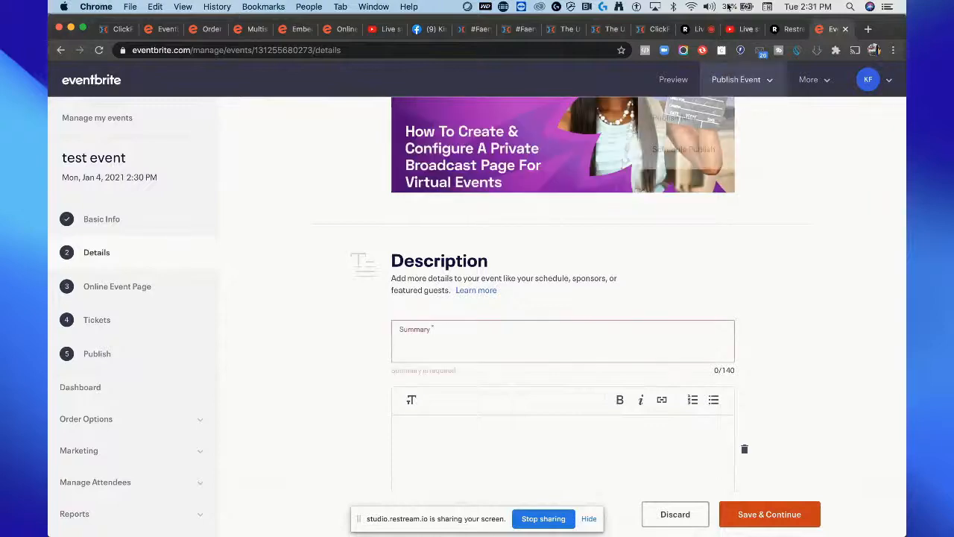
pyautogui.click(694, 30)
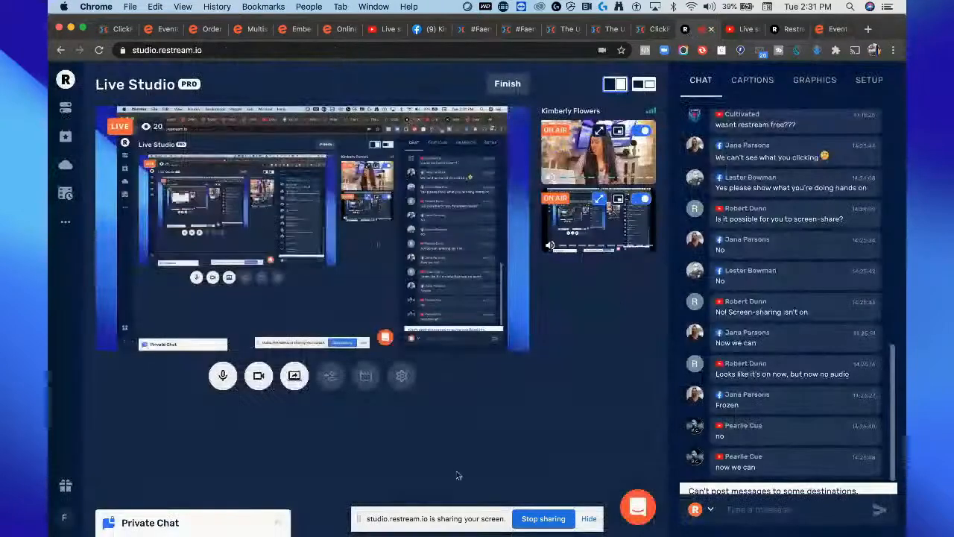
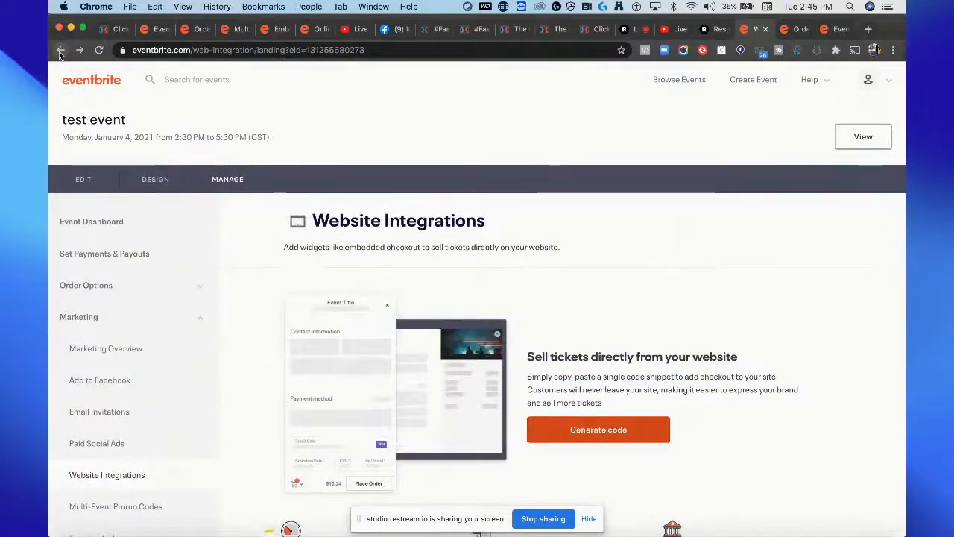
# Step: Go back to the event's marketing overview and open the Website Integrations setup for adding checkout to a website
pyautogui.click(61, 51)
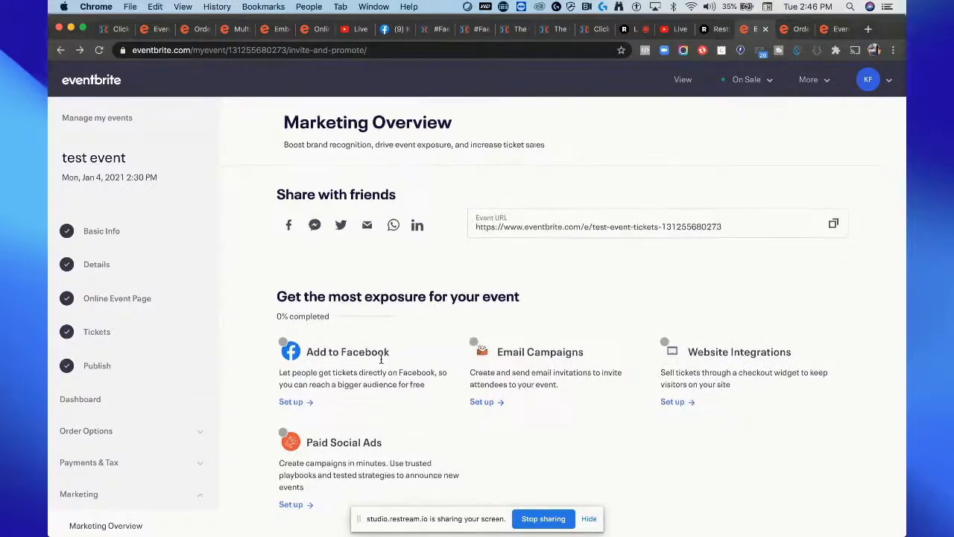
pyautogui.scroll(-1, 776, 307)
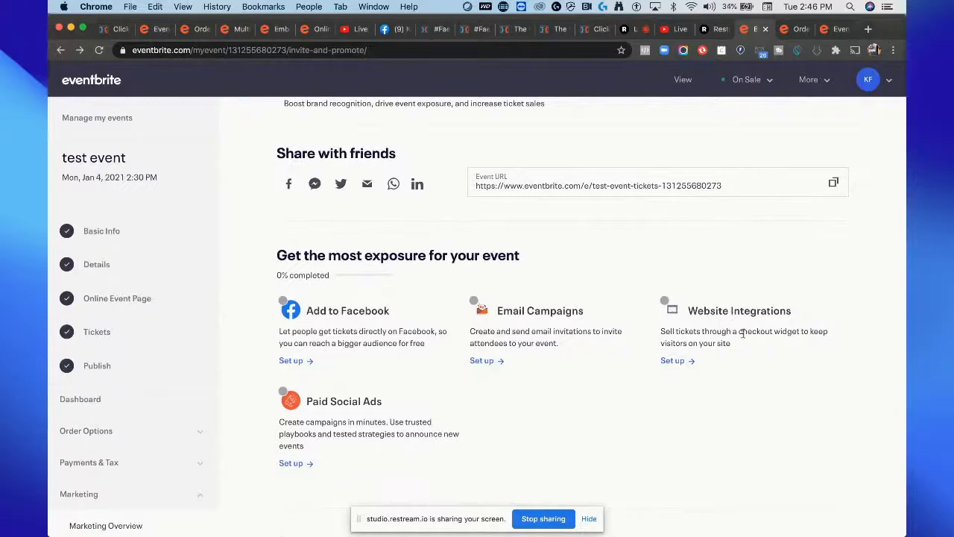
pyautogui.click(683, 360)
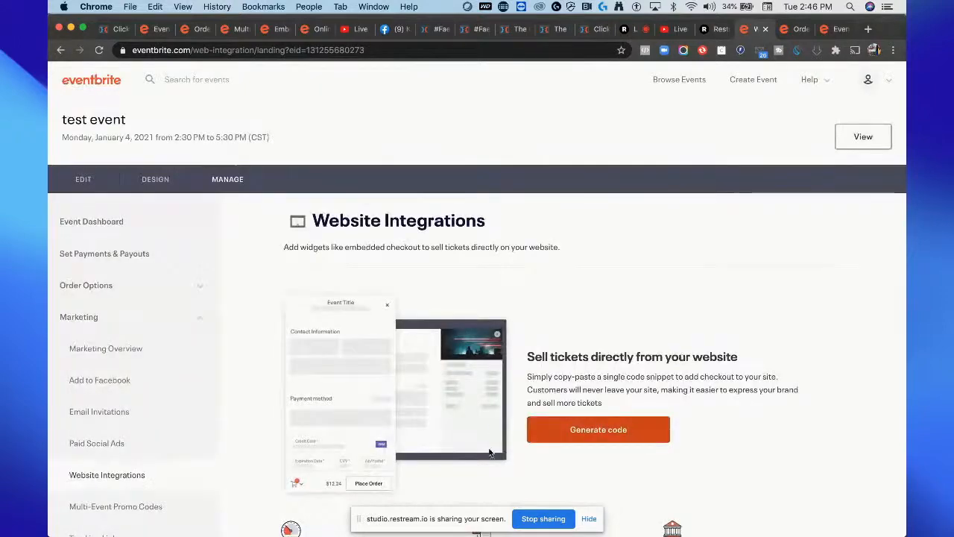
pyautogui.click(562, 435)
pyautogui.scroll(-2, 560, 435)
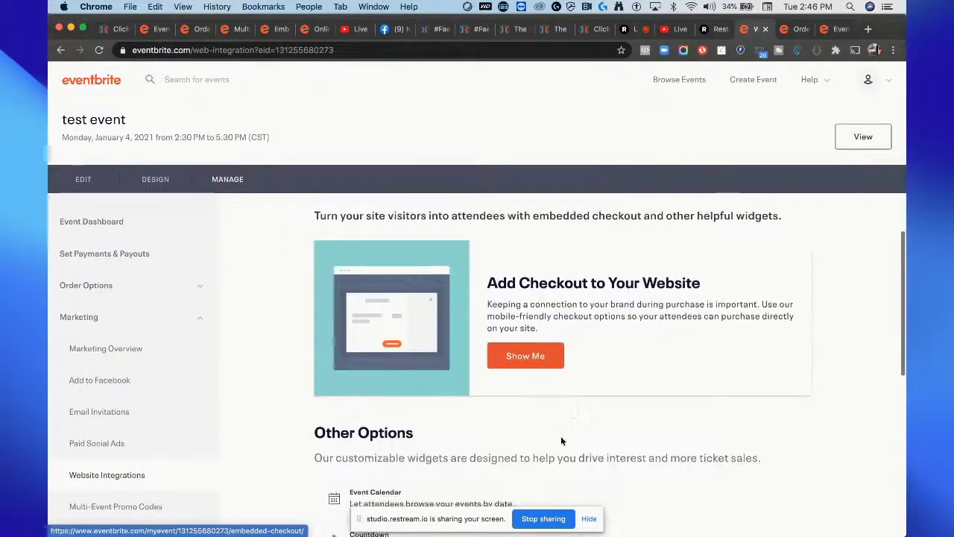
pyautogui.click(545, 358)
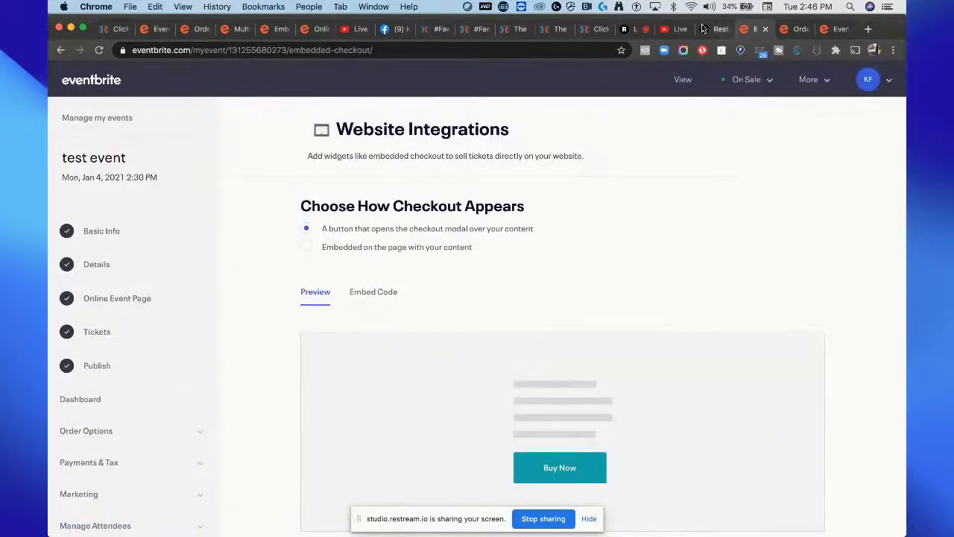
# Step: Switch to Restream Live Studio to put the shared screen in the broadcast, then return to the Eventbrite Website Integrations tab
pyautogui.click(635, 30)
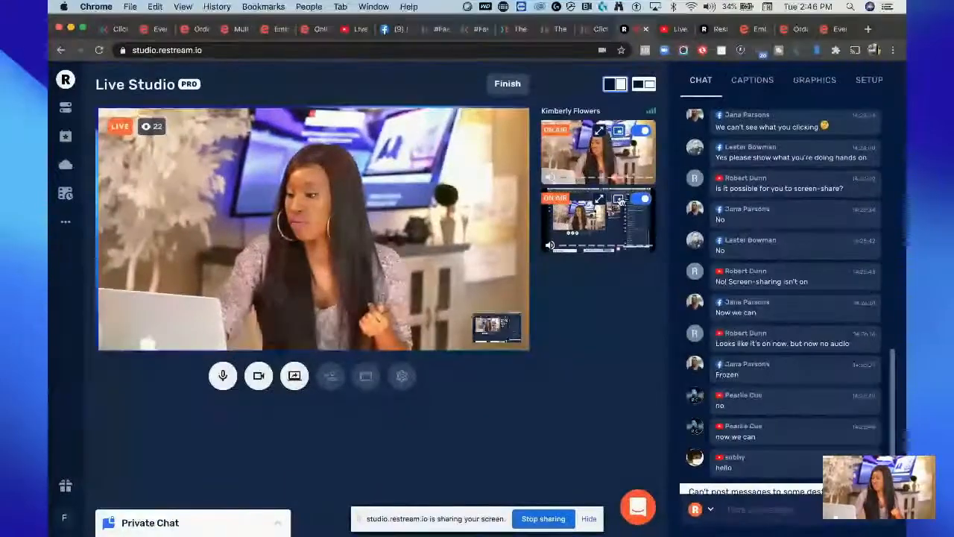
pyautogui.click(619, 201)
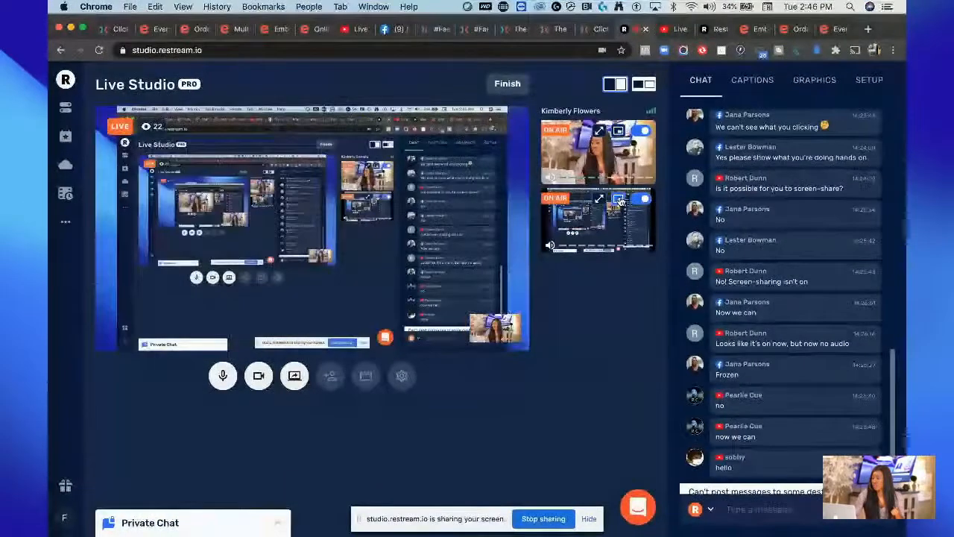
pyautogui.click(832, 30)
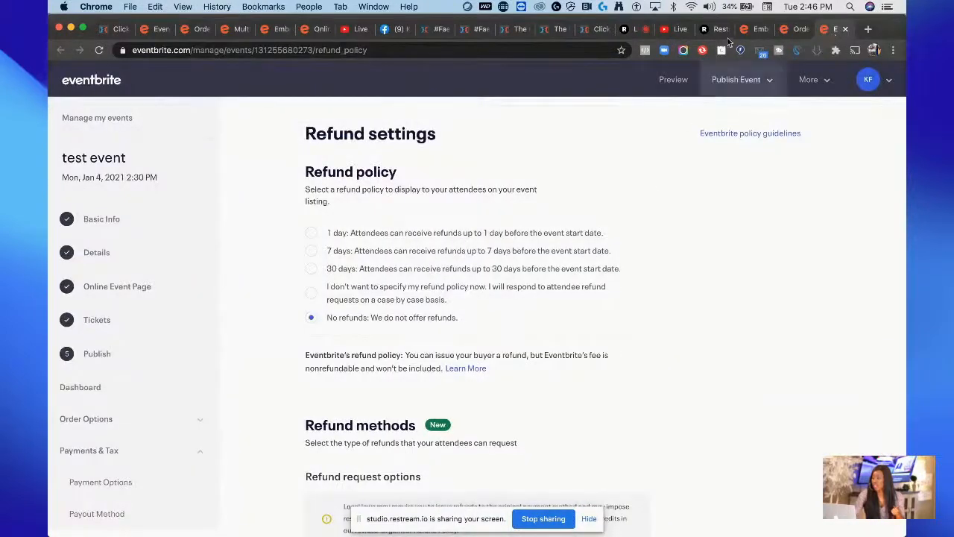
pyautogui.click(755, 30)
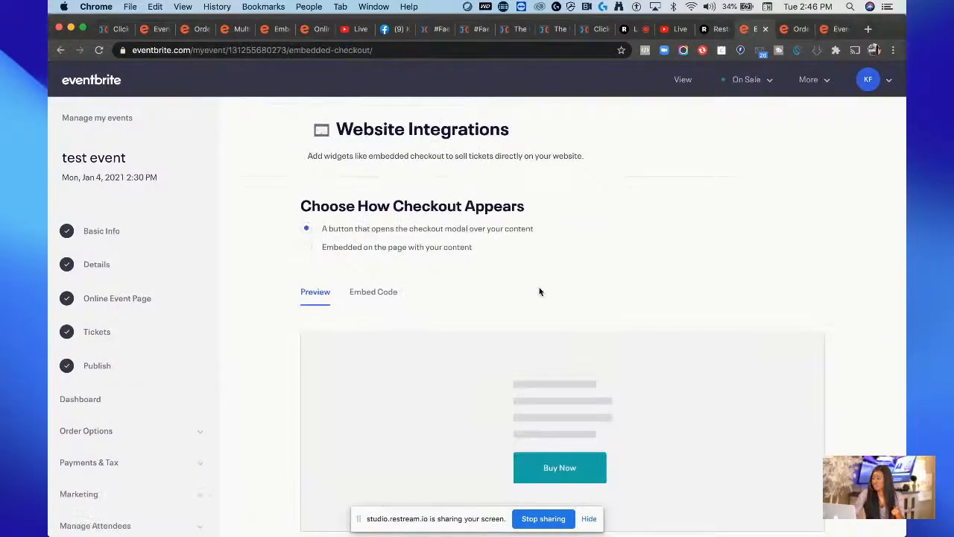
# Step: Copy the embed code for the checkout-button option from the Embed Code view
pyautogui.scroll(-5, 539, 291)
pyautogui.scroll(2, 539, 291)
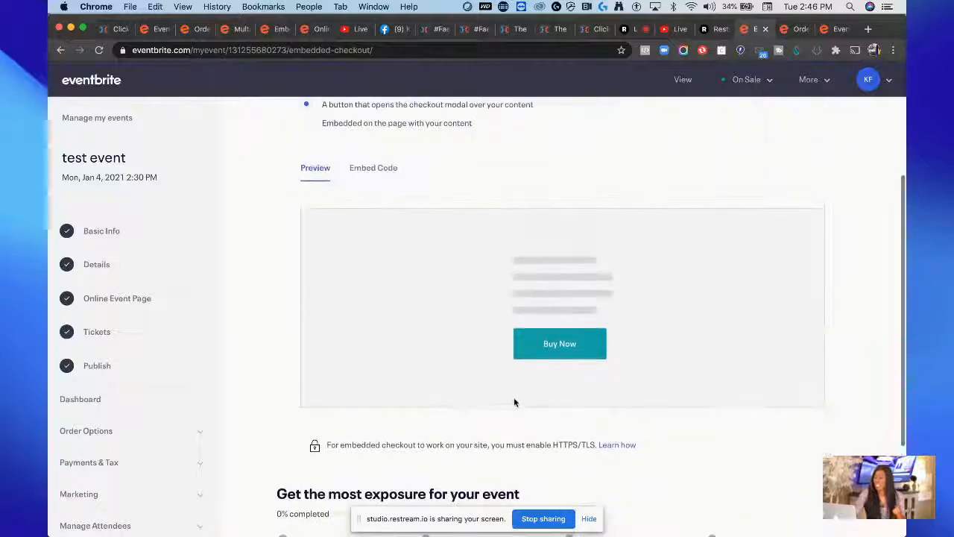
pyautogui.scroll(3, 514, 401)
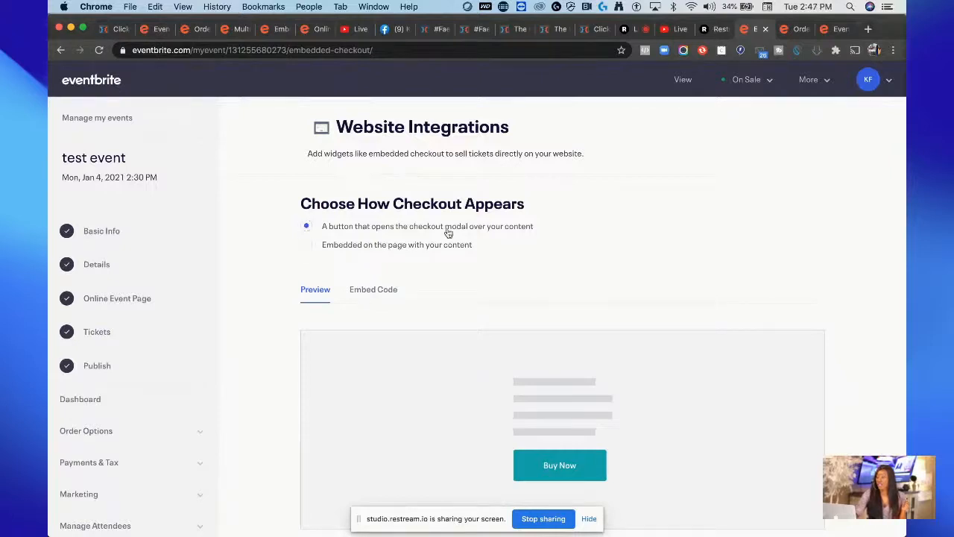
pyautogui.scroll(-4, 494, 302)
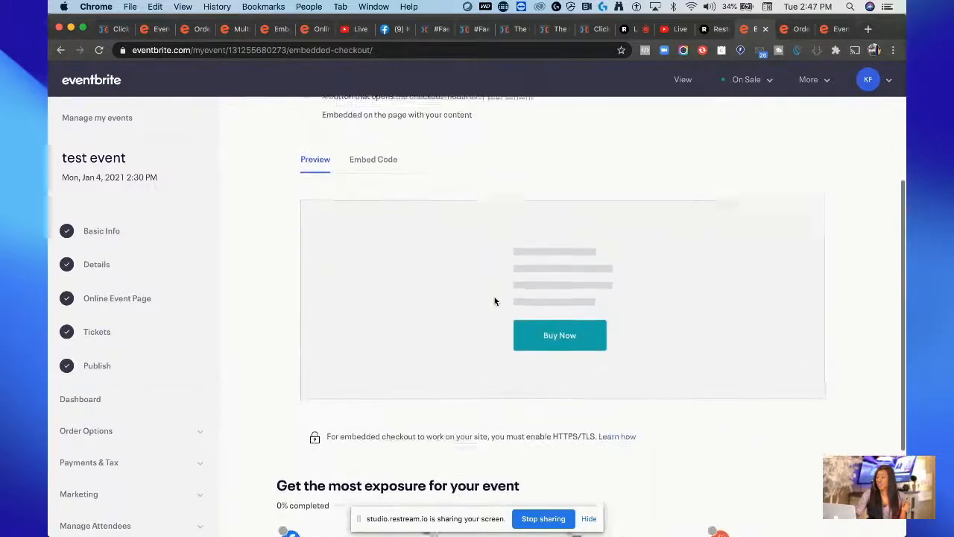
pyautogui.scroll(2, 494, 302)
pyautogui.click(380, 235)
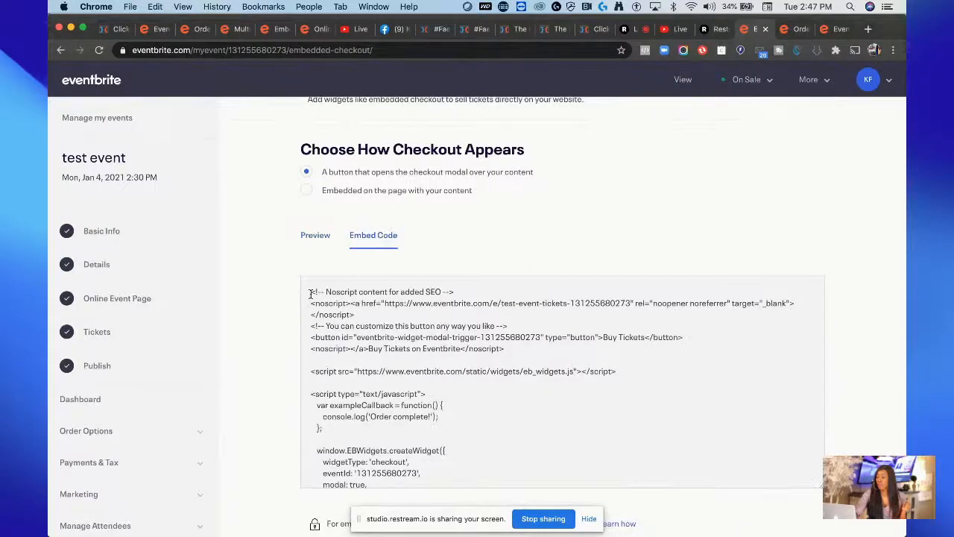
pyautogui.moveTo(311, 294); pyautogui.dragTo(406, 452)
pyautogui.click(428, 341)
pyautogui.scroll(-4, 428, 340)
pyautogui.scroll(2, 406, 286)
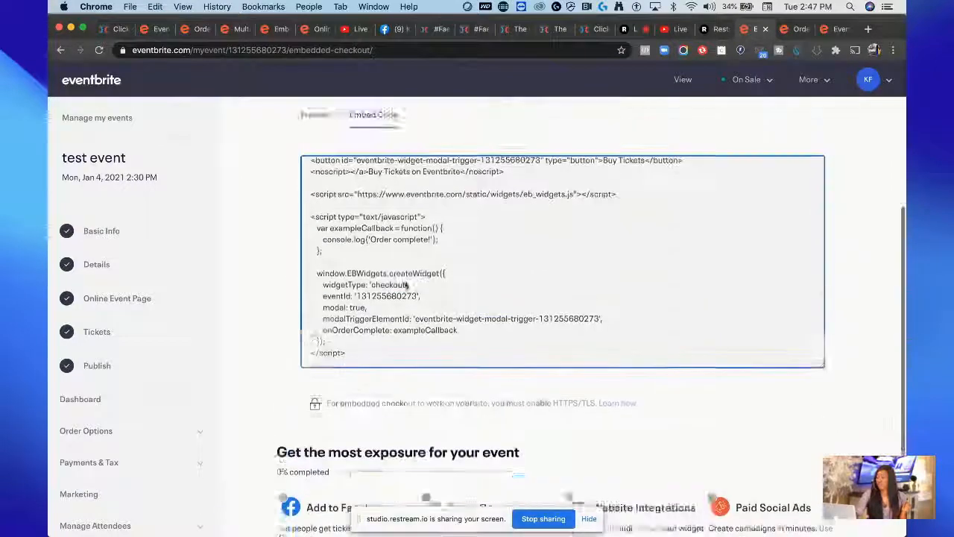
pyautogui.scroll(5, 409, 285)
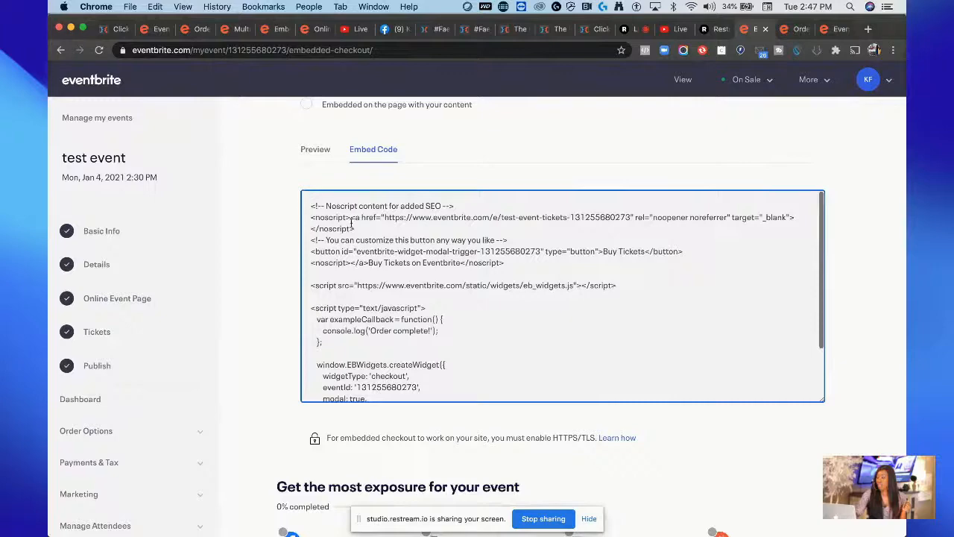
pyautogui.moveTo(352, 222); pyautogui.dragTo(430, 415)
pyautogui.press('super+c')
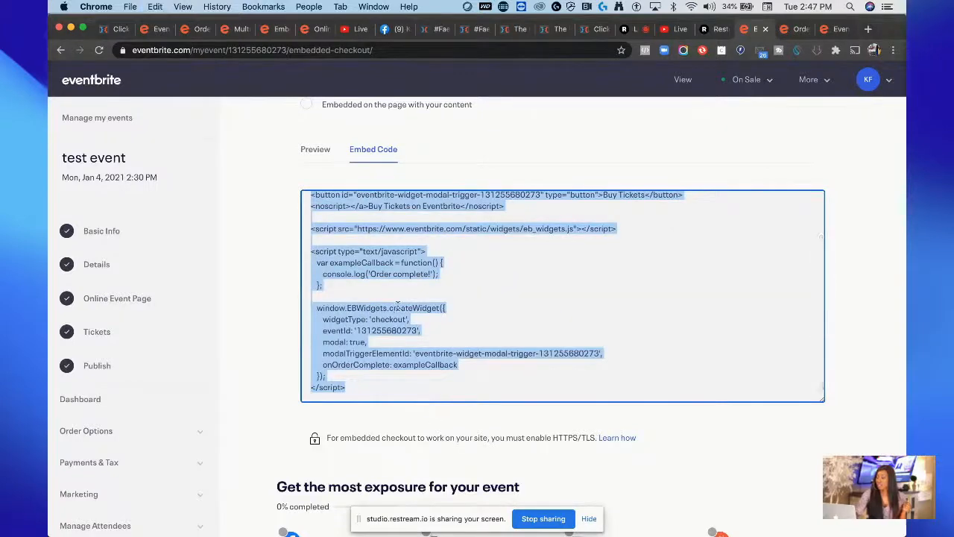
# Step: Switch to ClickFunnels and open the 'my new event' funnel's Webinar Registration page in the page editor
pyautogui.click(469, 30)
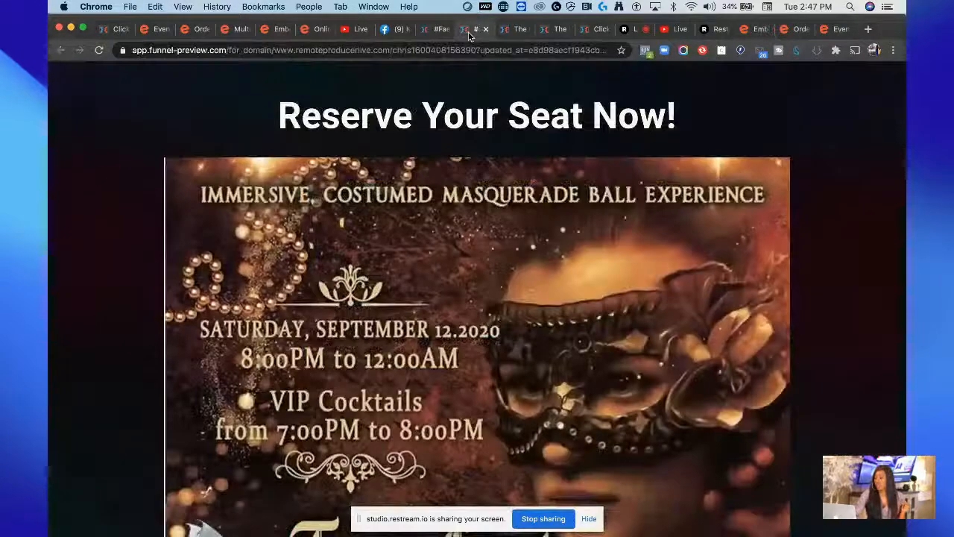
pyautogui.click(430, 29)
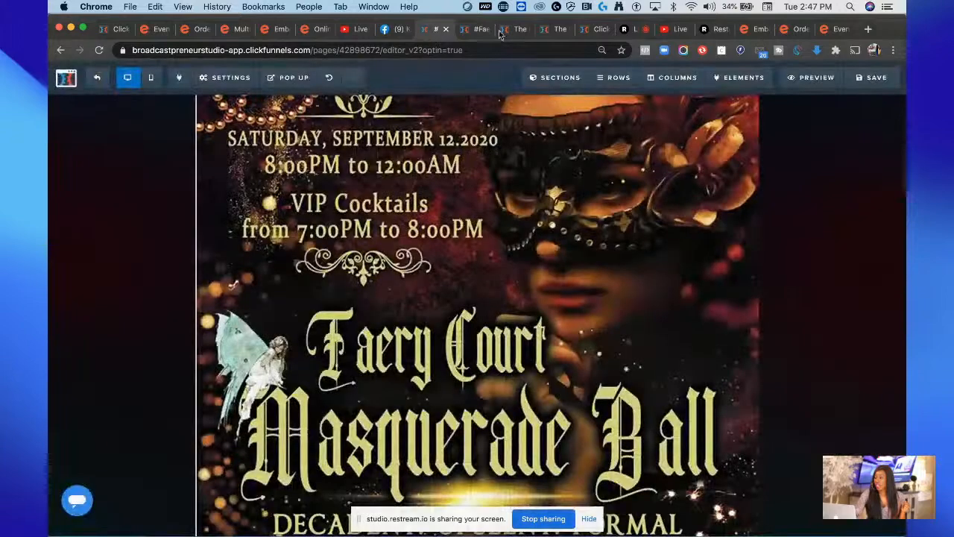
pyautogui.click(513, 30)
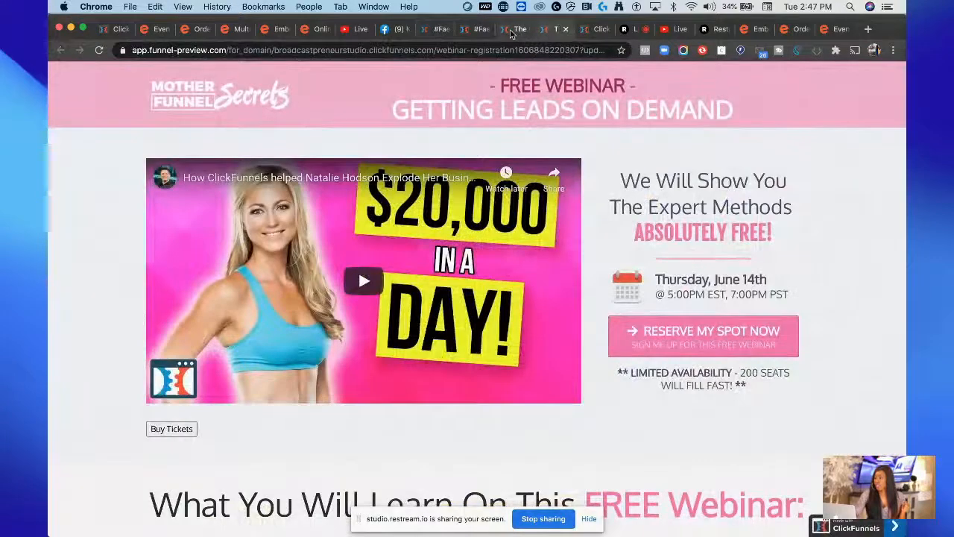
pyautogui.click(595, 29)
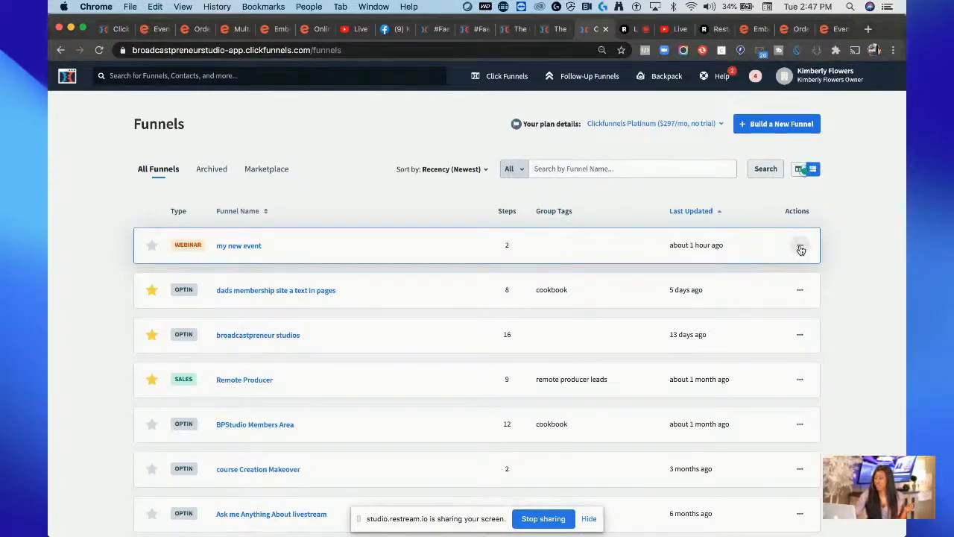
pyautogui.click(227, 247)
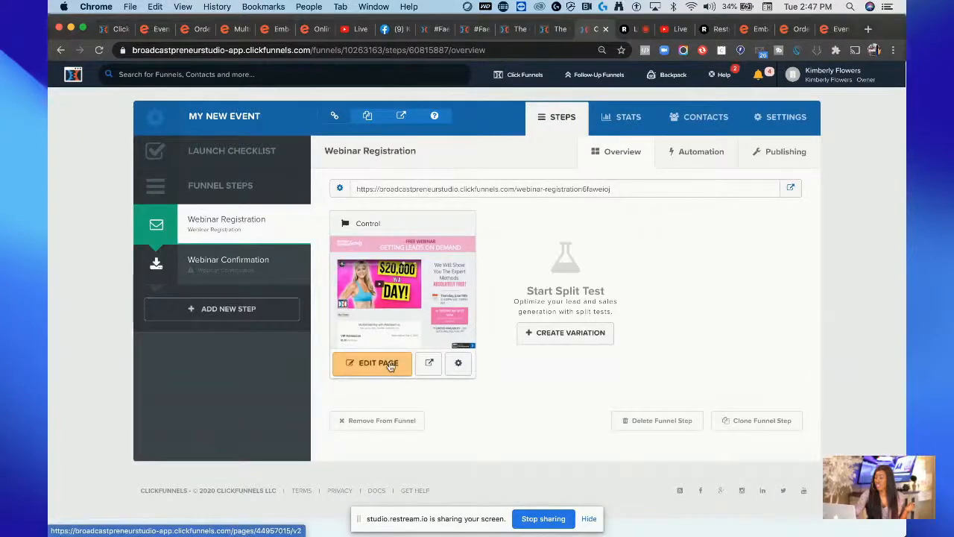
pyautogui.click(388, 364)
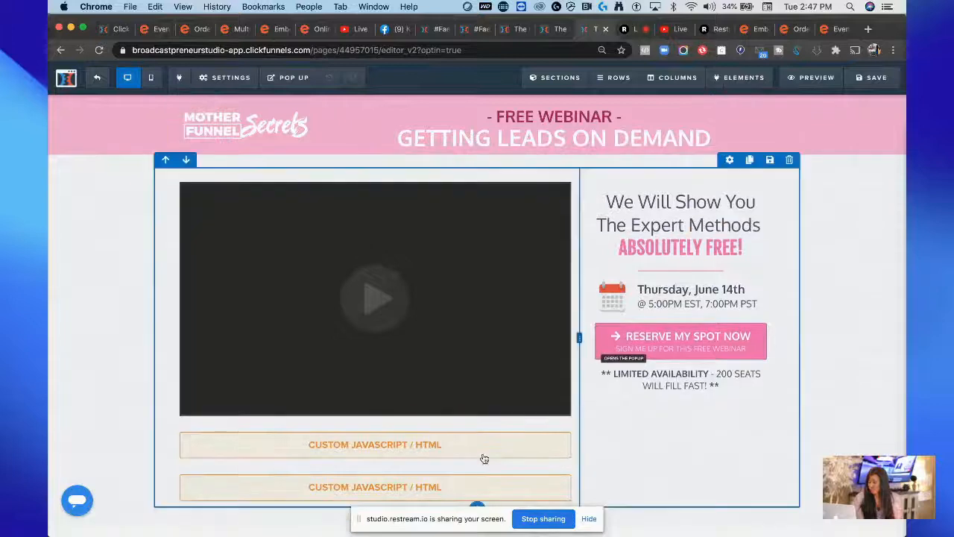
# Step: Delete both Custom JavaScript / HTML elements below the video on the registration page
pyautogui.click(563, 425)
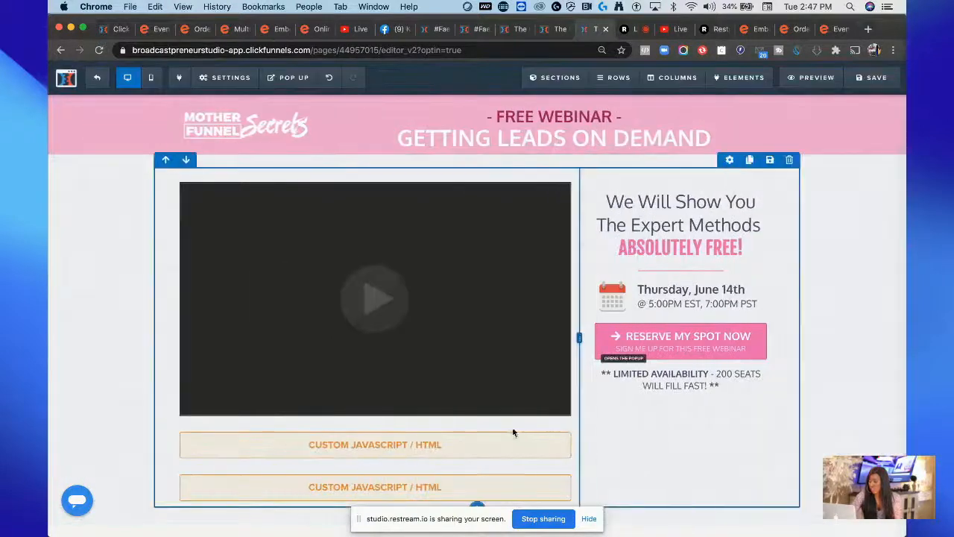
pyautogui.moveTo(534, 443)
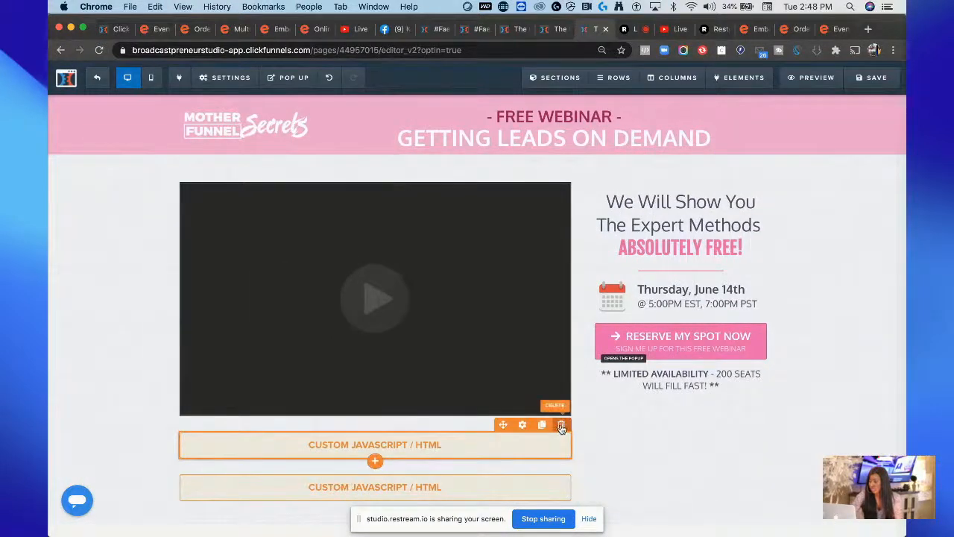
pyautogui.click(562, 425)
pyautogui.click(586, 117)
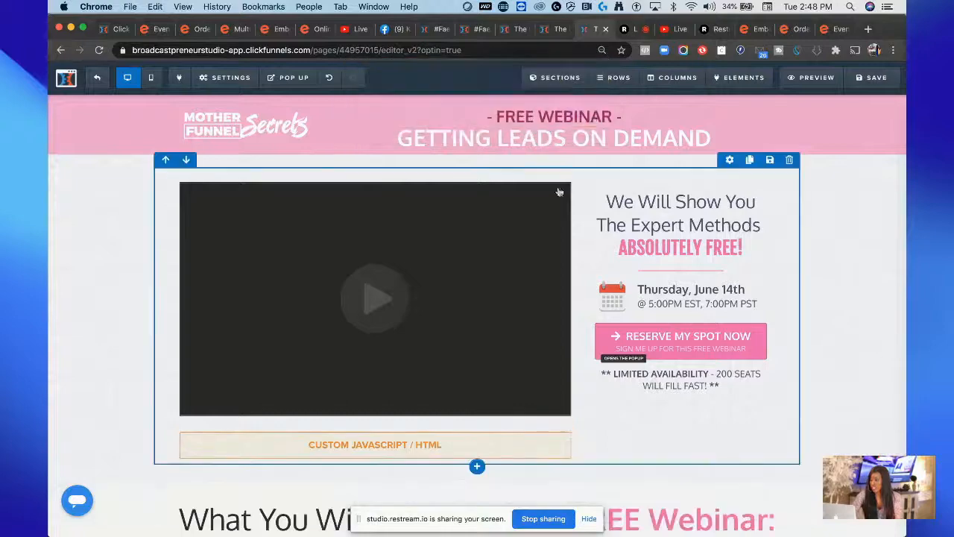
pyautogui.click(535, 455)
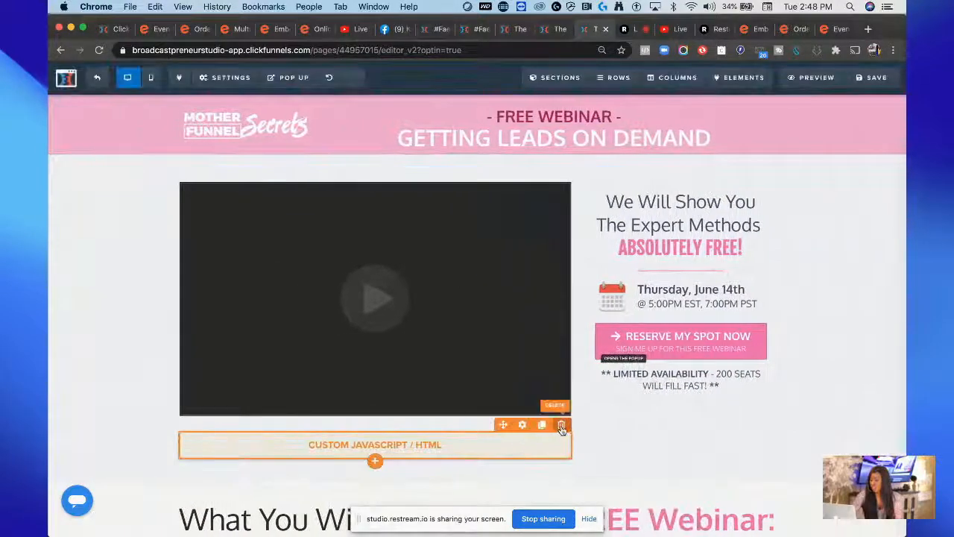
pyautogui.click(562, 425)
pyautogui.click(596, 117)
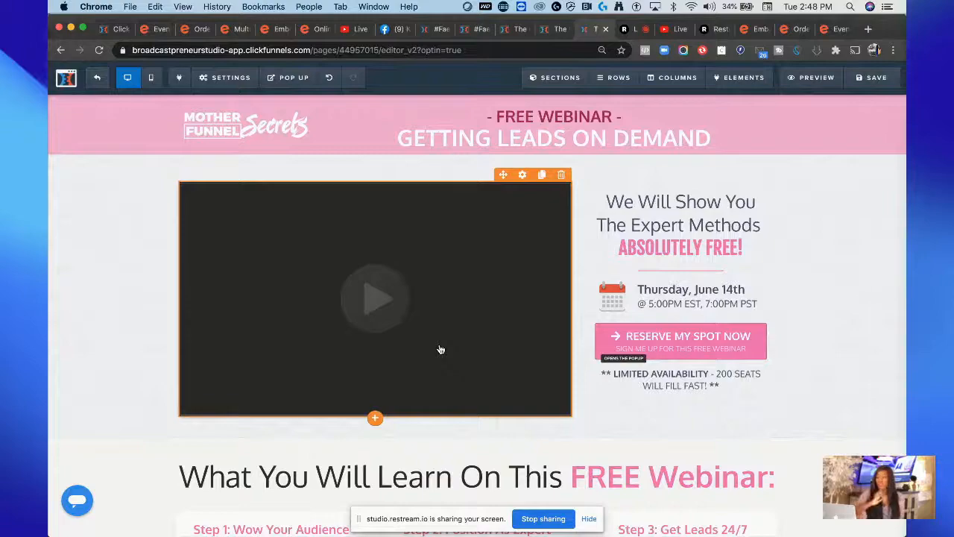
# Step: Add a new Custom JS/HTML element below the video and open its settings
pyautogui.scroll(-15, 440, 350)
pyautogui.scroll(15, 440, 349)
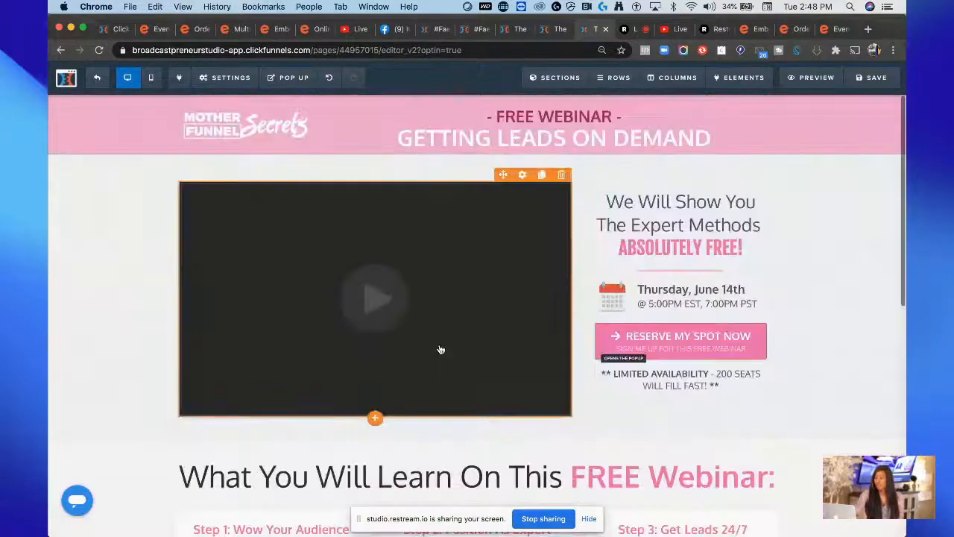
pyautogui.scroll(-2, 581, 373)
pyautogui.scroll(-5, 582, 375)
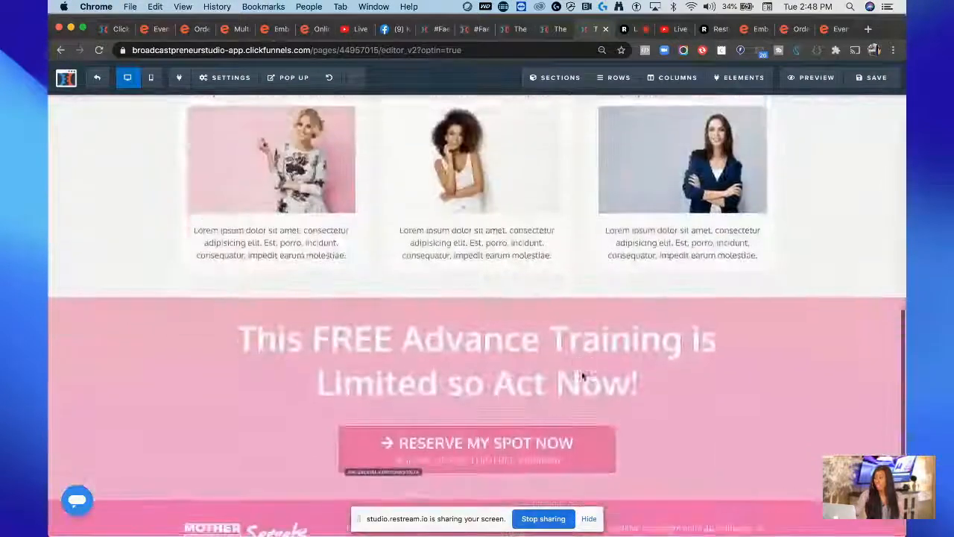
pyautogui.scroll(7, 582, 375)
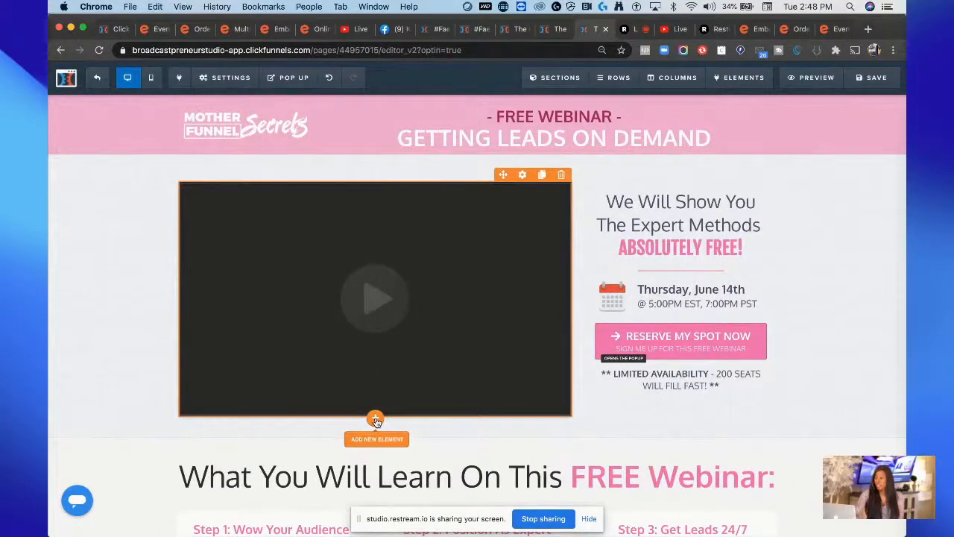
pyautogui.click(376, 421)
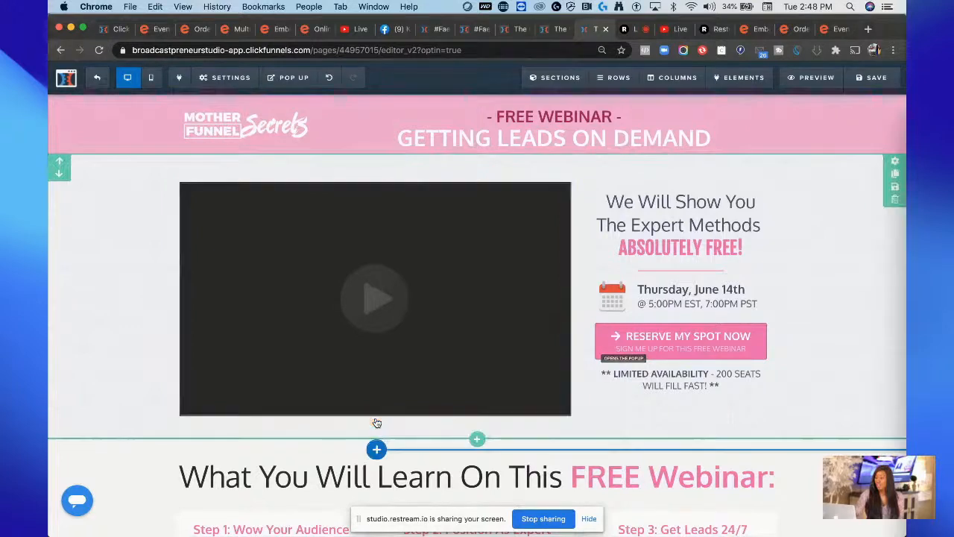
pyautogui.scroll(-10, 778, 375)
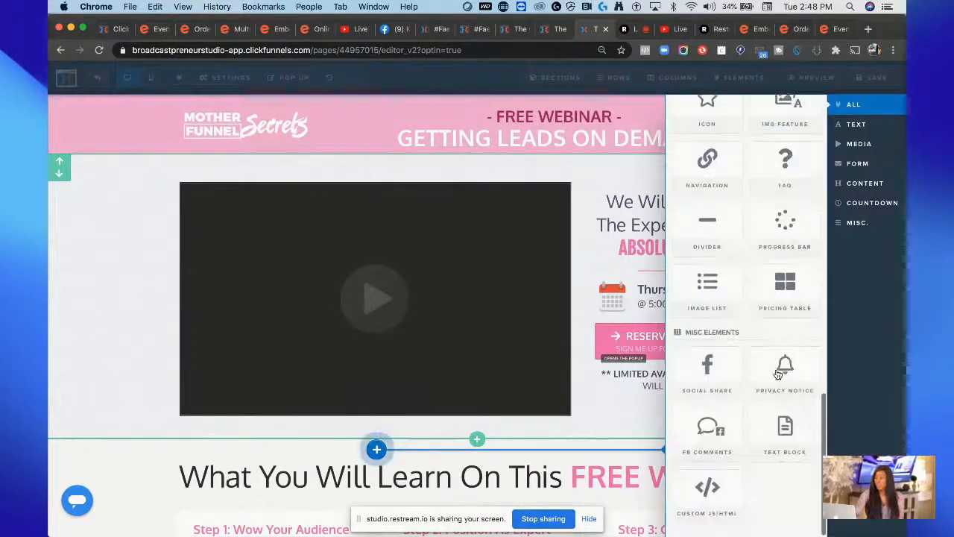
pyautogui.click(715, 490)
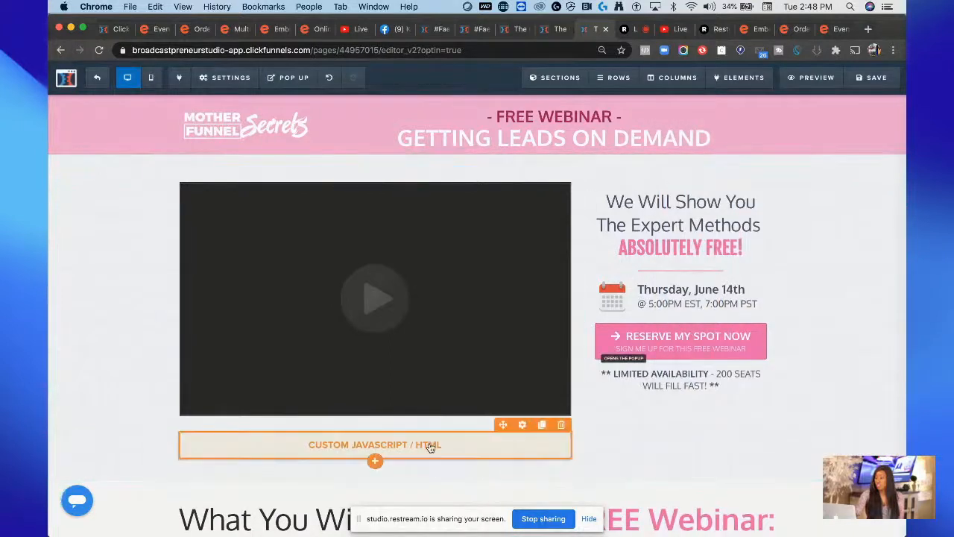
pyautogui.click(430, 448)
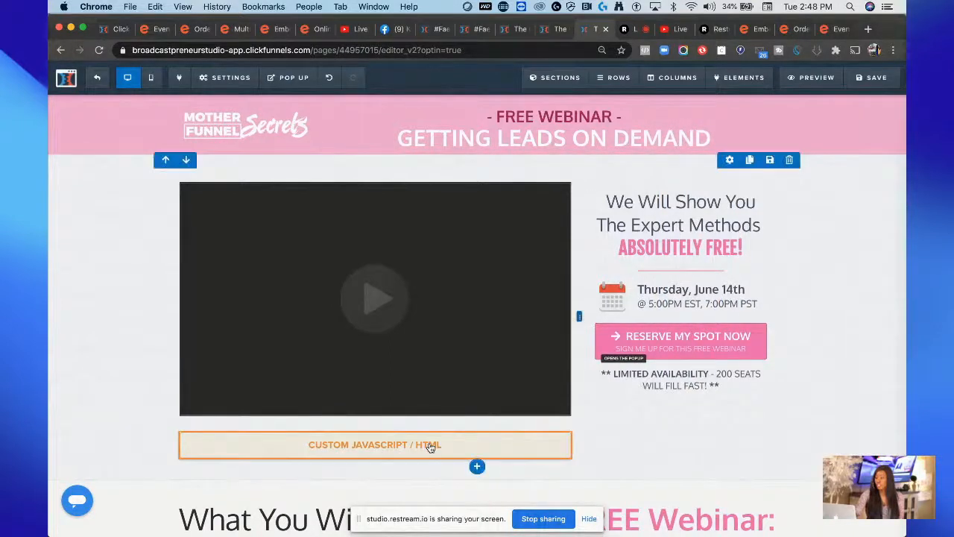
pyautogui.click(528, 448)
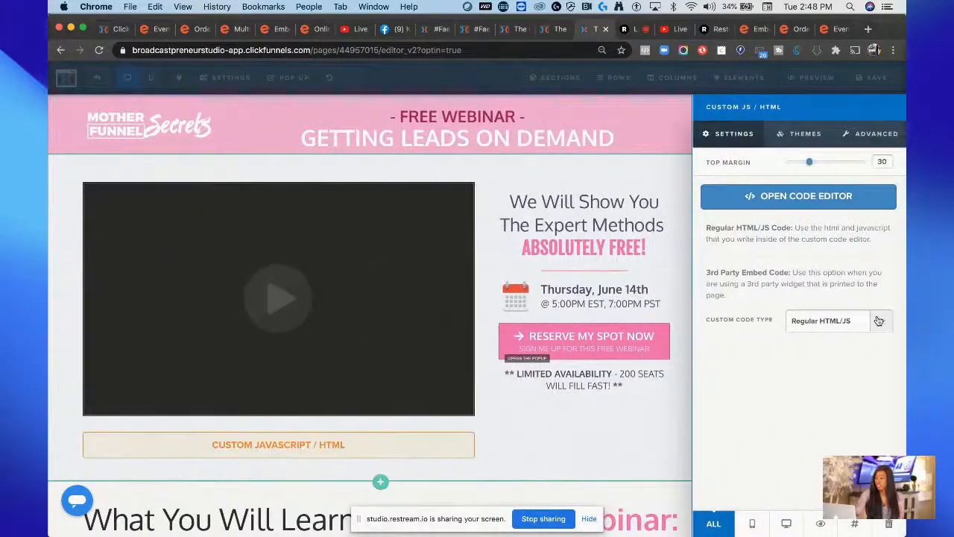
# Step: Set the element's custom code type to 3rd Party Embed Code and paste the Eventbrite checkout code into its code editor
pyautogui.click(879, 321)
pyautogui.click(875, 332)
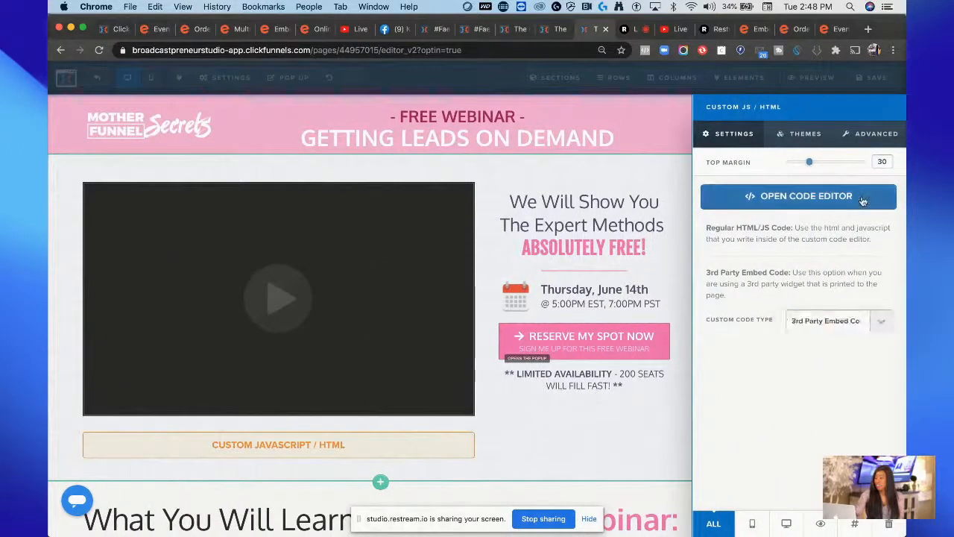
pyautogui.click(863, 200)
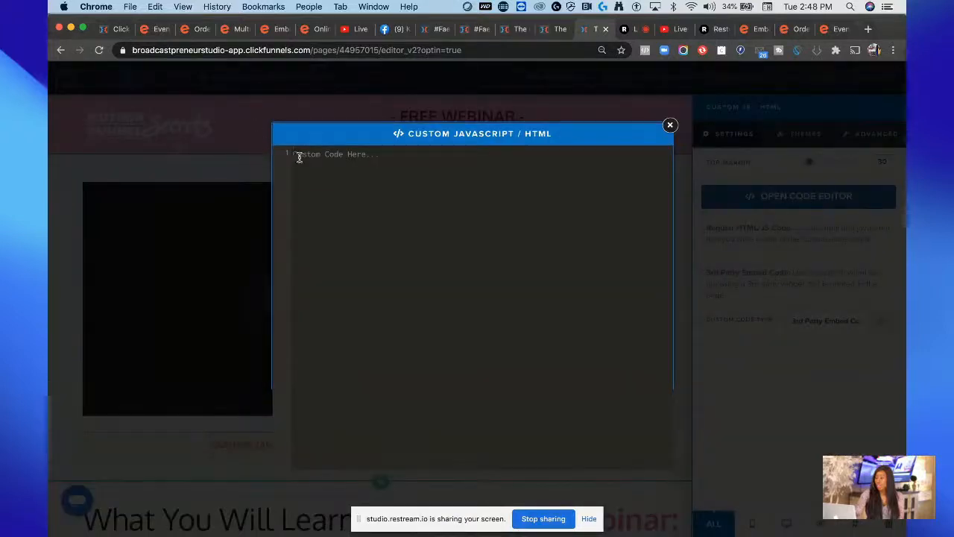
pyautogui.press('super+v')
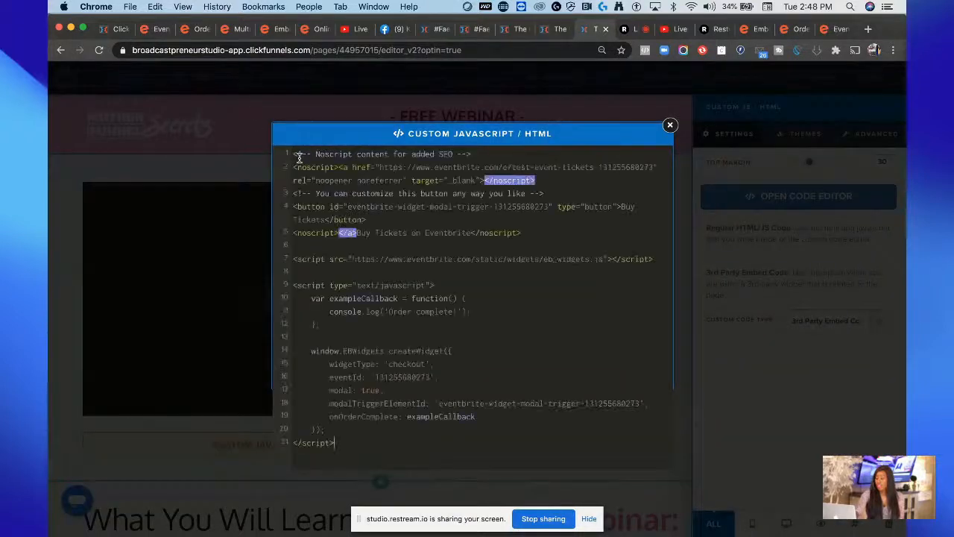
pyautogui.click(213, 200)
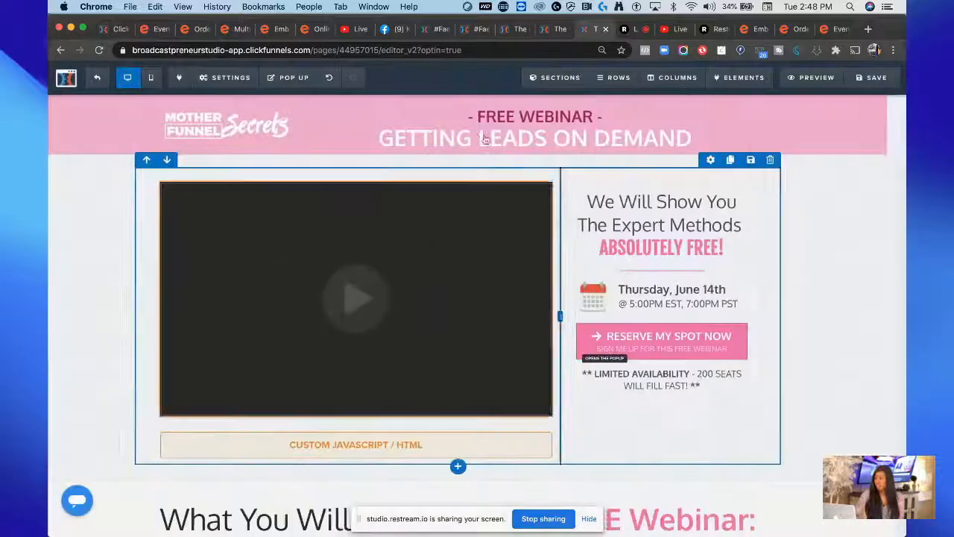
# Step: Save the webinar registration page and open it in preview
pyautogui.click(876, 79)
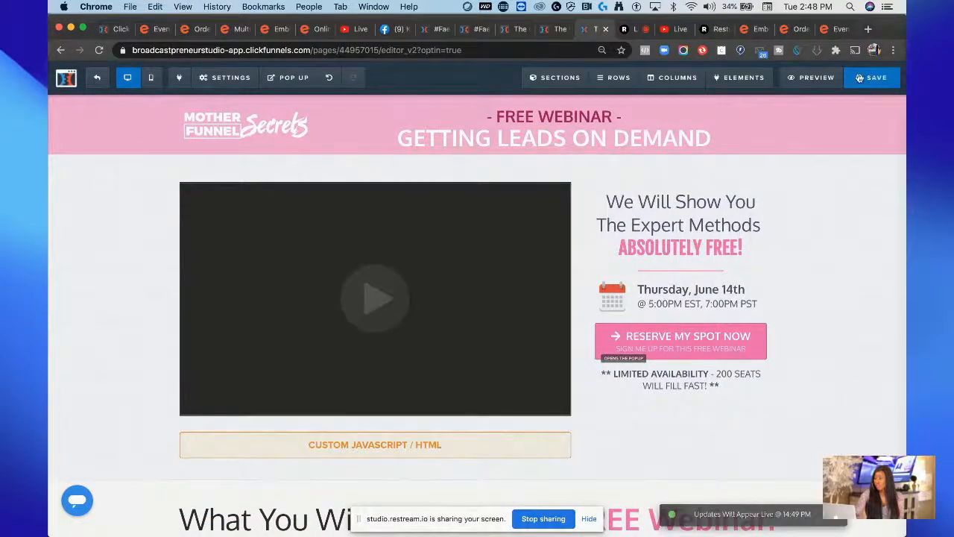
pyautogui.click(813, 77)
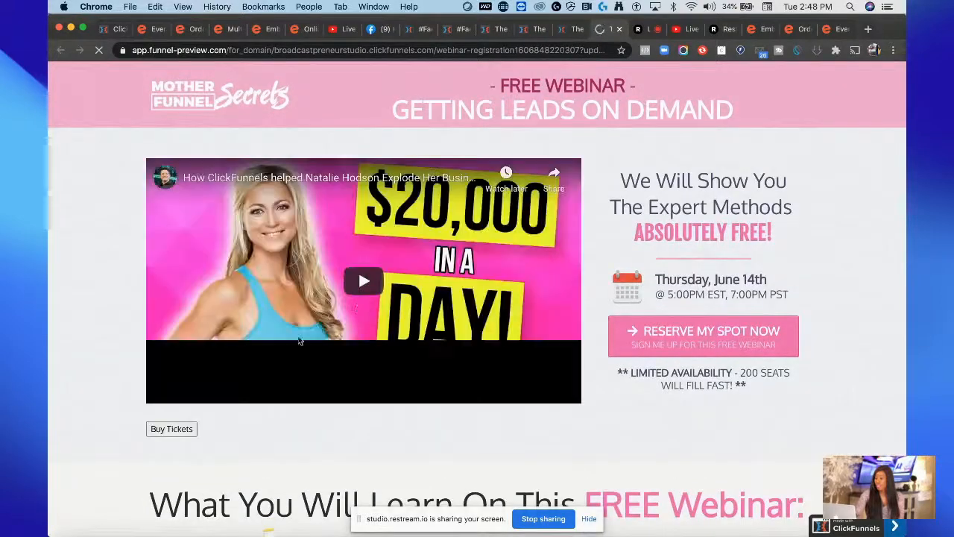
# Step: Test the Buy Tickets button in the preview to open the test event checkout, then switch to the Restream studio tab
pyautogui.click(186, 431)
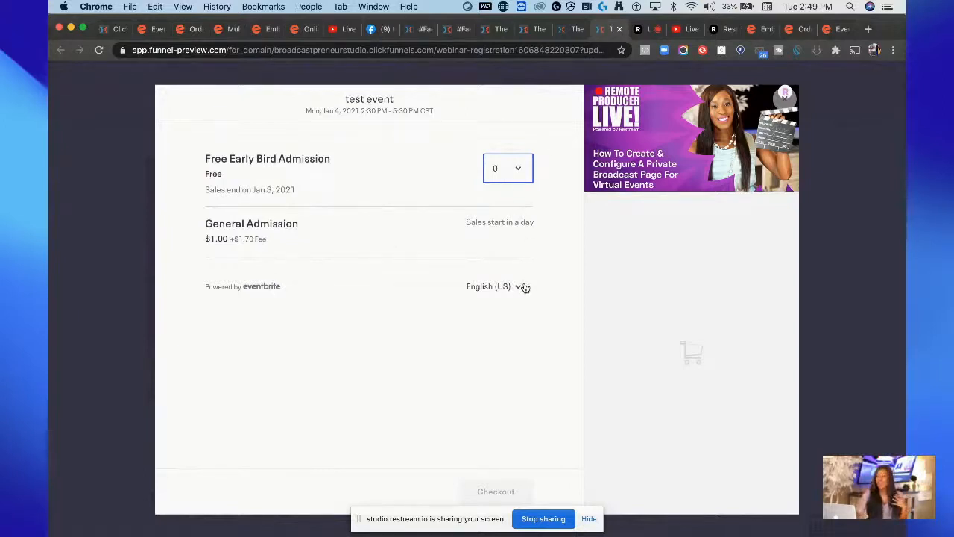
pyautogui.click(646, 32)
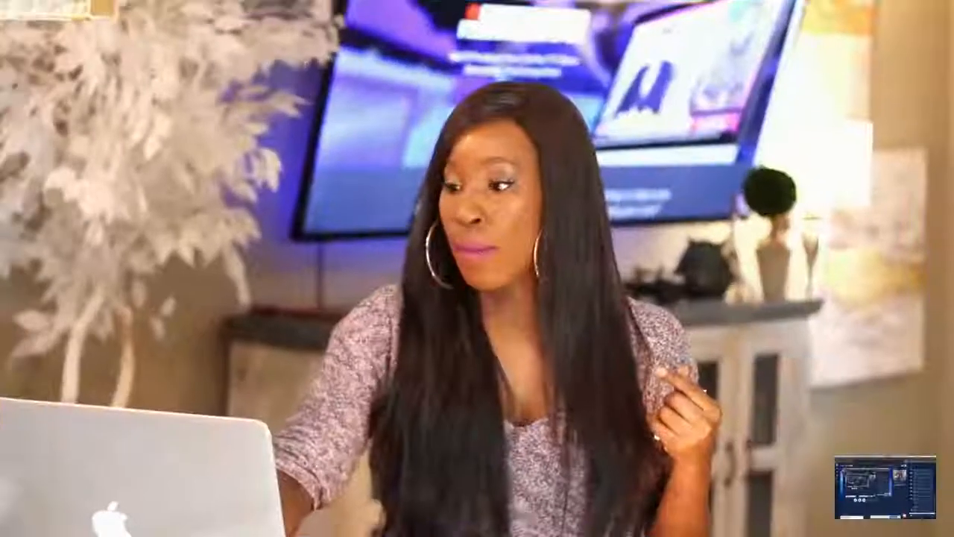